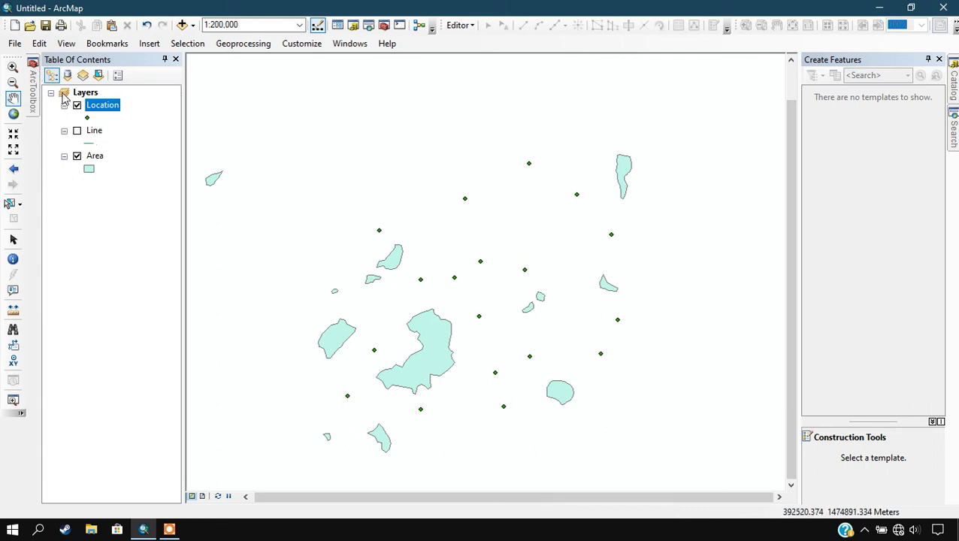
Step: Open the Buffer tool from ArcToolbox's Analysis Tools > Proximity toolset
{"action": "mouse_move", "coordinate": [33, 94]}
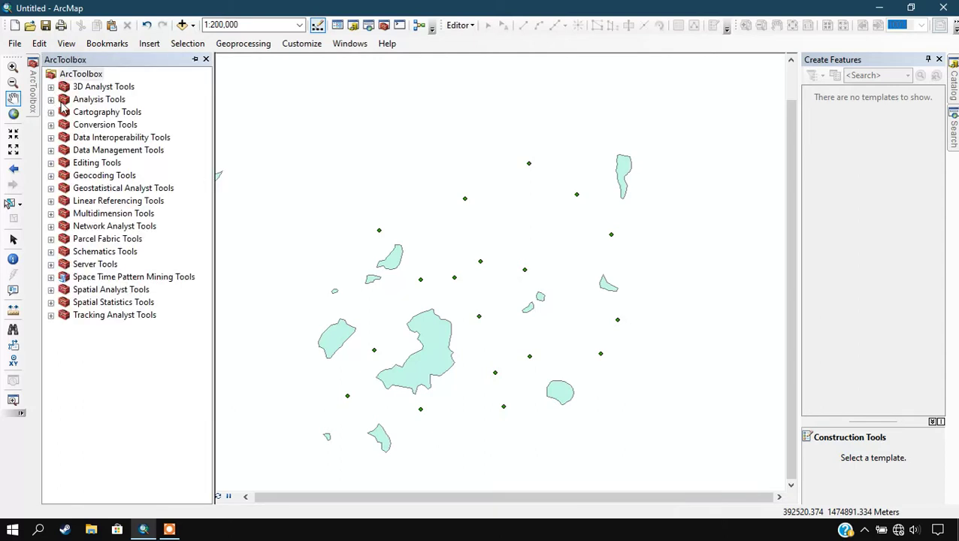
{"action": "left_click", "coordinate": [95, 105]}
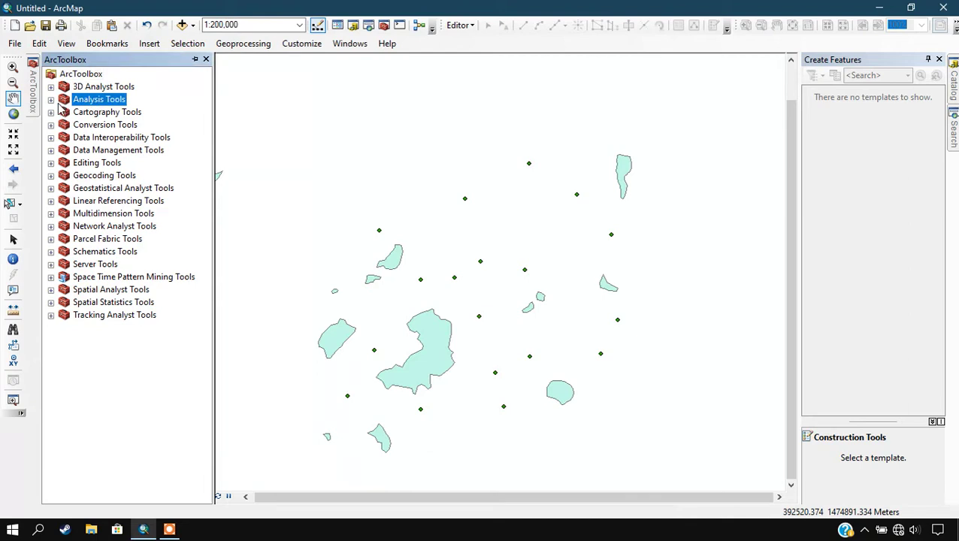
{"action": "left_click", "coordinate": [51, 100]}
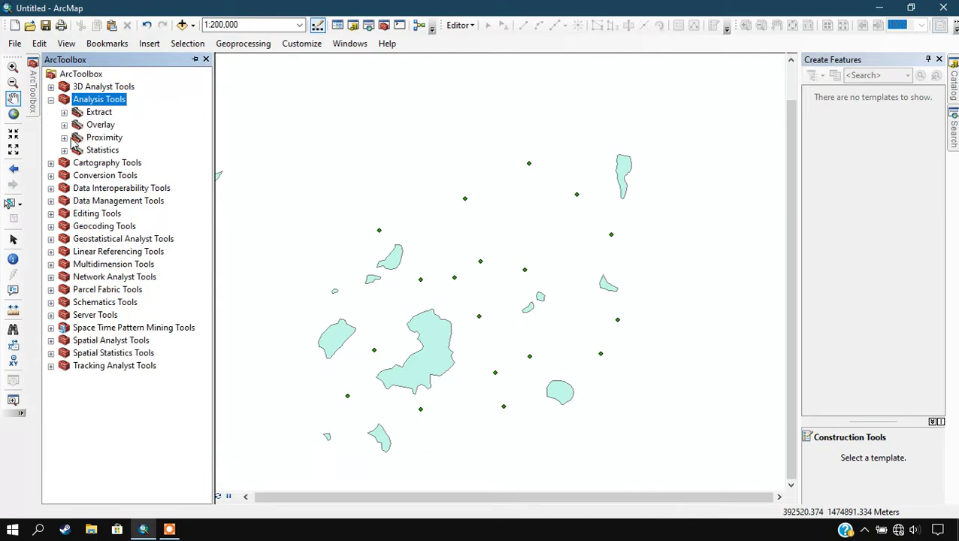
{"action": "left_click", "coordinate": [64, 138]}
{"action": "left_click", "coordinate": [109, 139]}
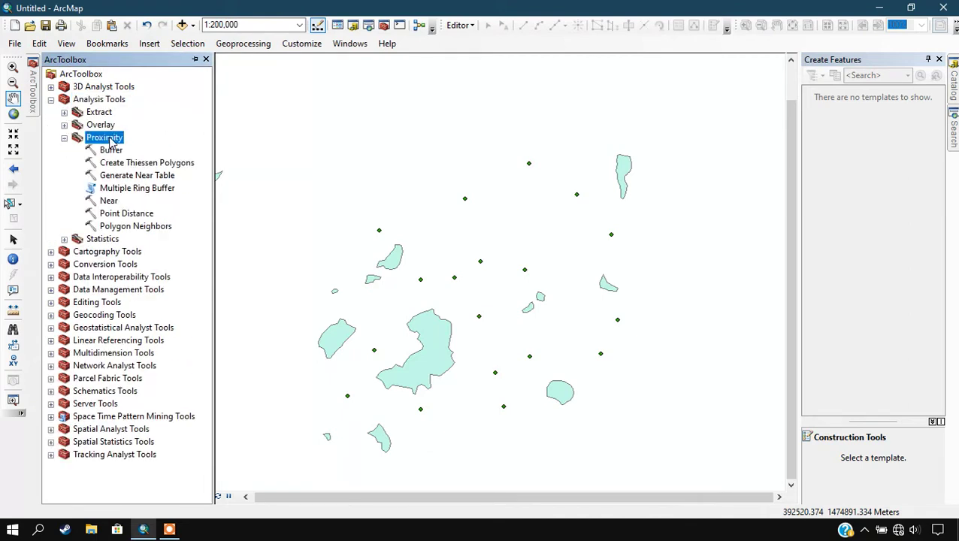
{"action": "double_click", "coordinate": [111, 151]}
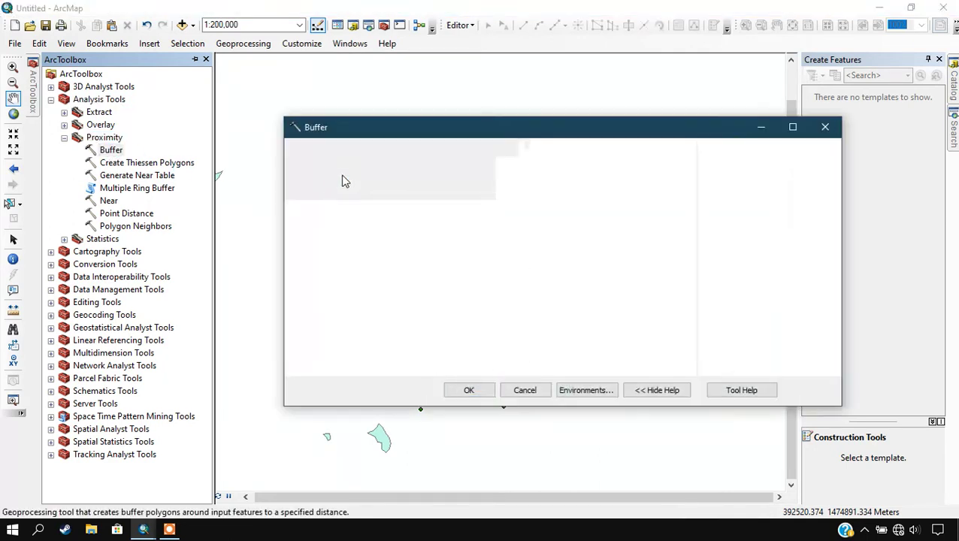
Step: Set Buffer to use Location as input with a 1000 Kilometers distance, output Location_Buffer.shp
{"action": "left_click_drag", "start_coordinate": [476, 138], "coordinate": [406, 84]}
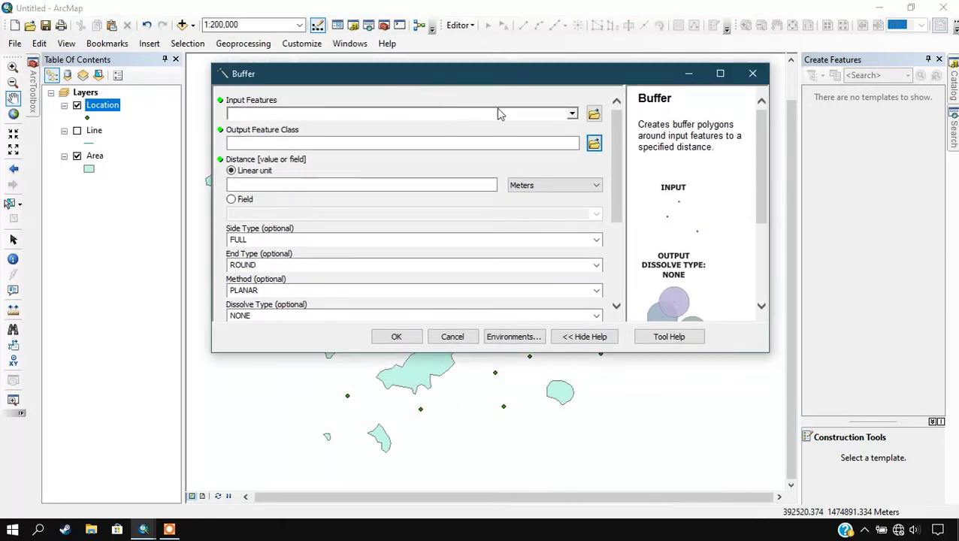
{"action": "left_click", "coordinate": [572, 113]}
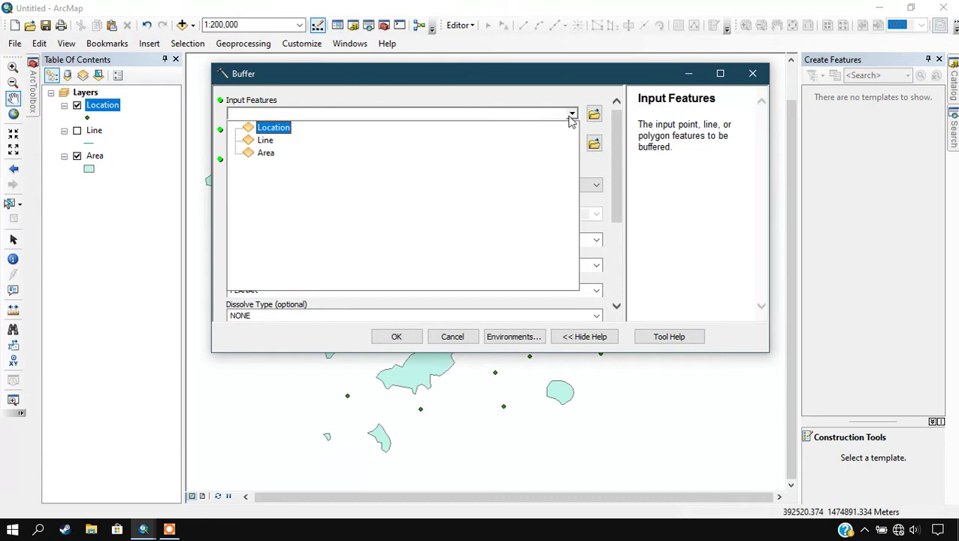
{"action": "left_click", "coordinate": [274, 128]}
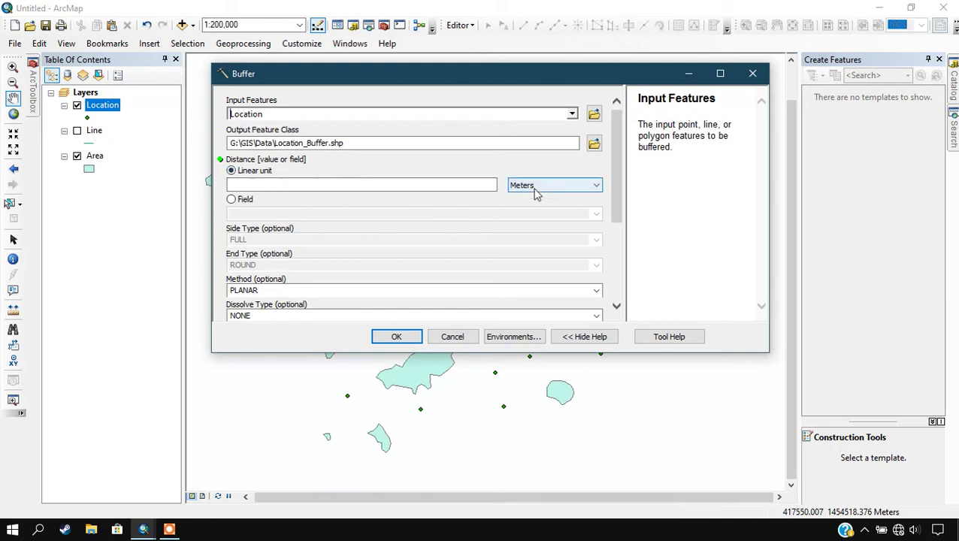
{"action": "left_click", "coordinate": [487, 187]}
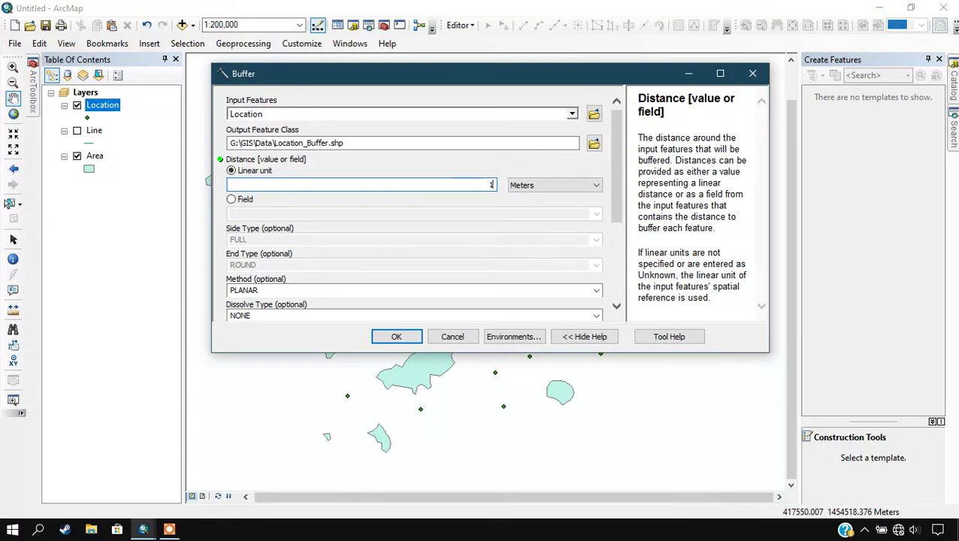
{"action": "left_click", "coordinate": [542, 185]}
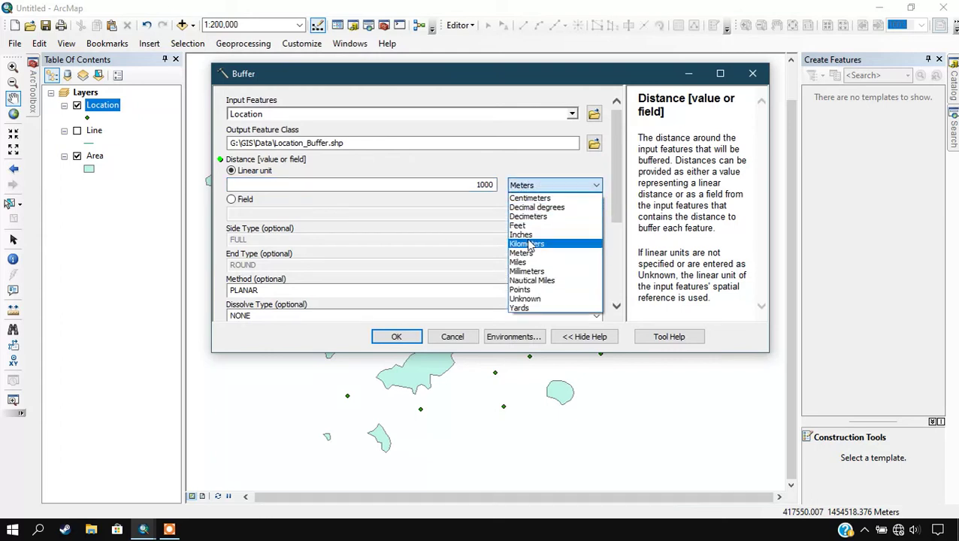
{"action": "left_click", "coordinate": [529, 244]}
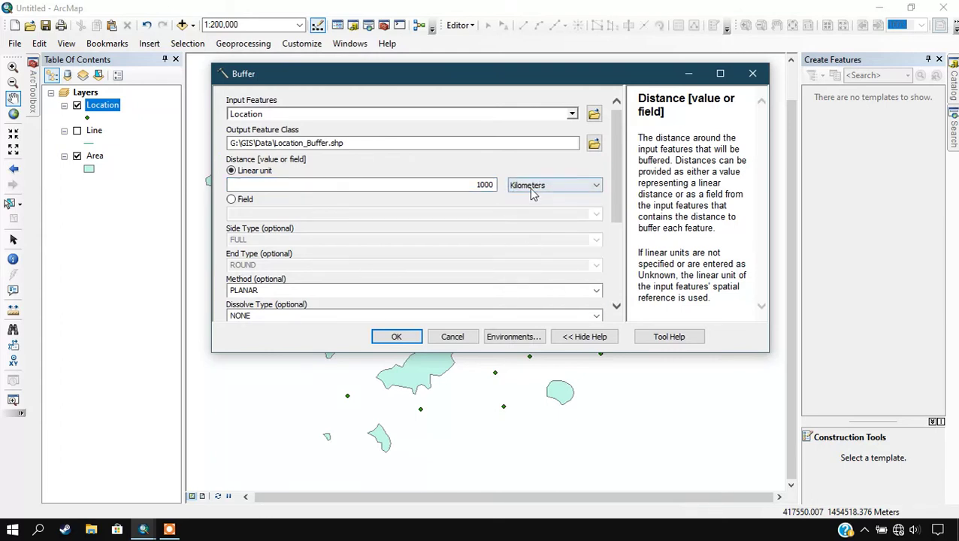
{"action": "left_click", "coordinate": [530, 188]}
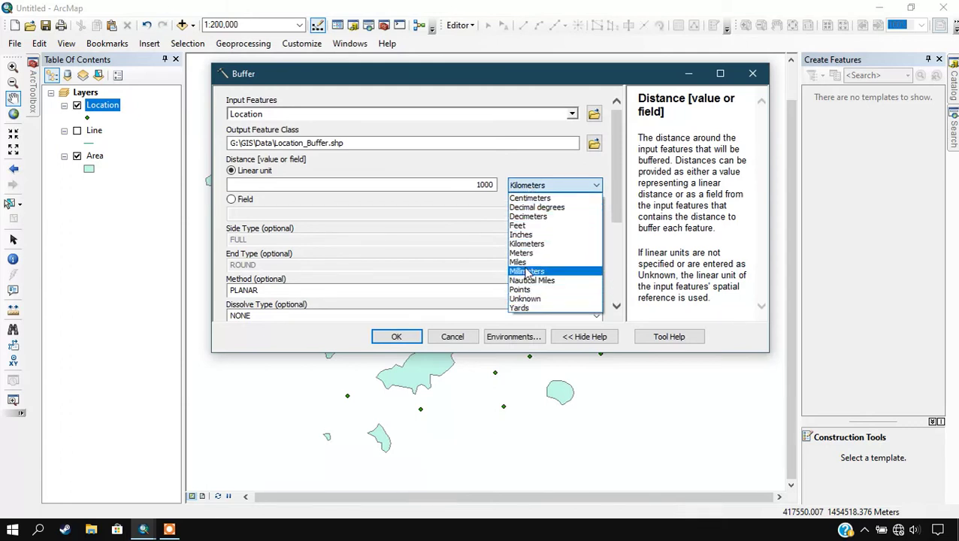
{"action": "left_click", "coordinate": [499, 173]}
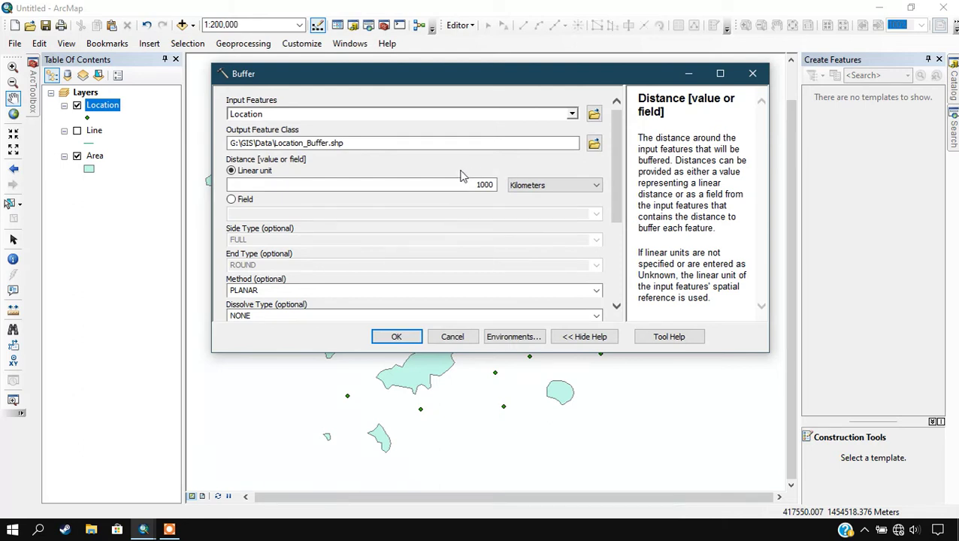
{"action": "left_click_drag", "start_coordinate": [617, 230], "coordinate": [615, 317]}
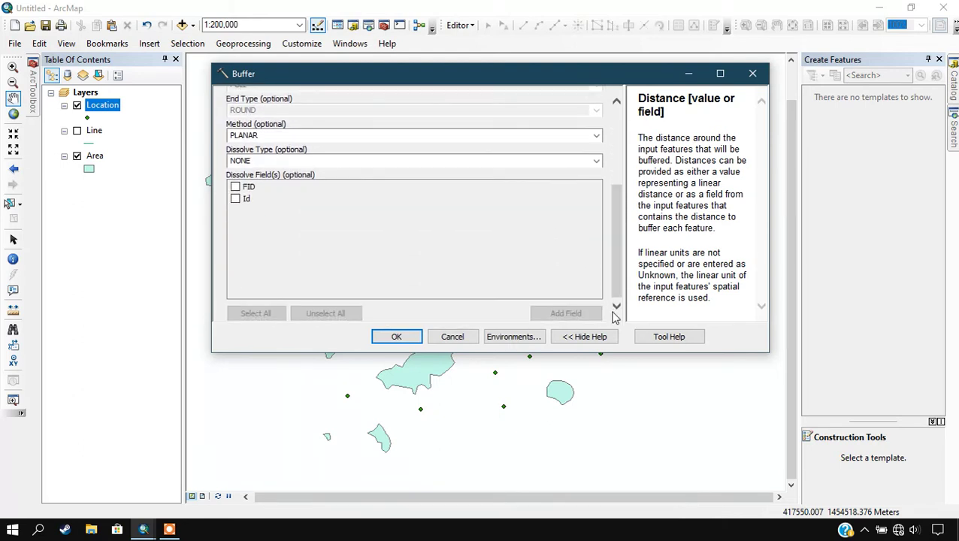
Step: Run the 1000 km Location buffer and inspect the resulting Location_Buffer circle
{"action": "left_click", "coordinate": [394, 336]}
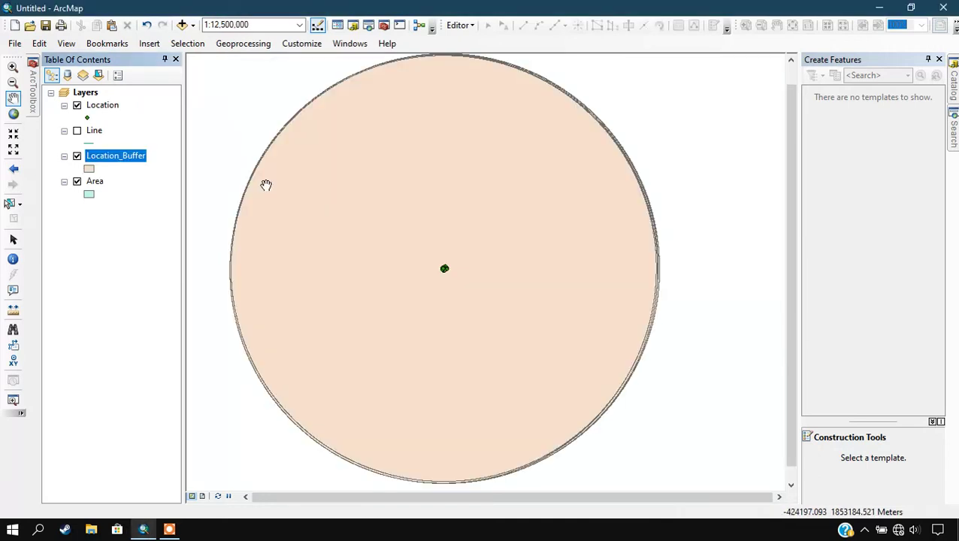
{"action": "scroll", "coordinate": [439, 276], "scroll_direction": "down", "scroll_amount": 3}
{"action": "scroll", "coordinate": [441, 267], "scroll_direction": "down", "scroll_amount": 1}
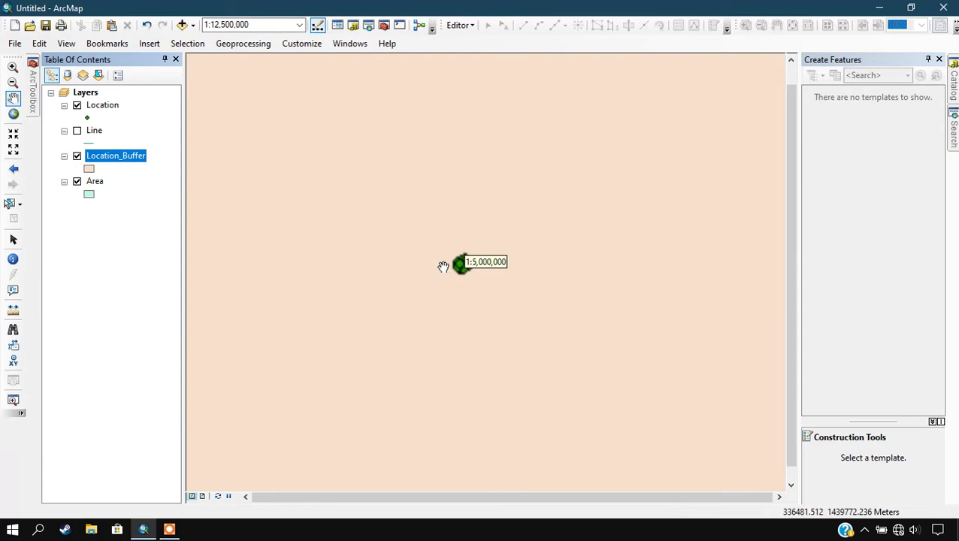
{"action": "scroll", "coordinate": [444, 267], "scroll_direction": "up", "scroll_amount": 3}
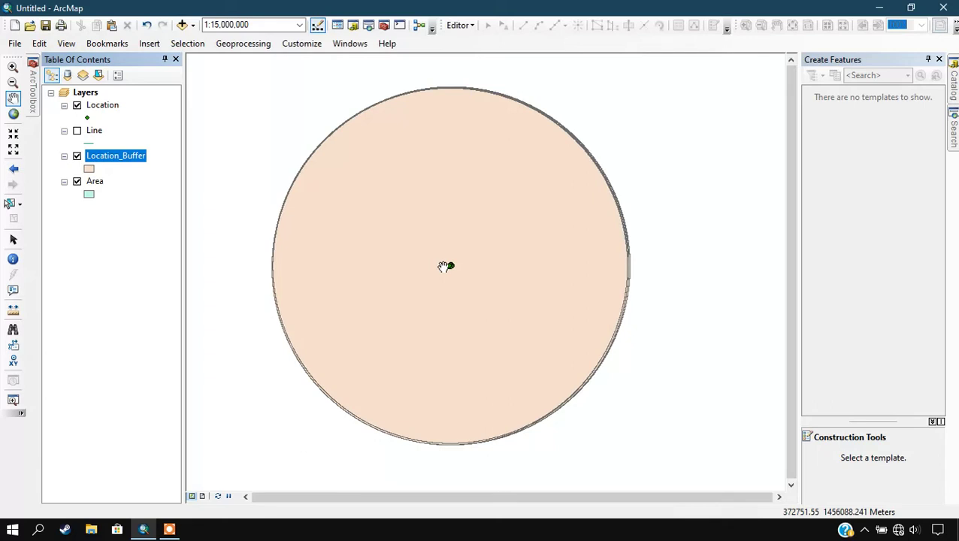
{"action": "scroll", "coordinate": [441, 266], "scroll_direction": "down", "scroll_amount": 2}
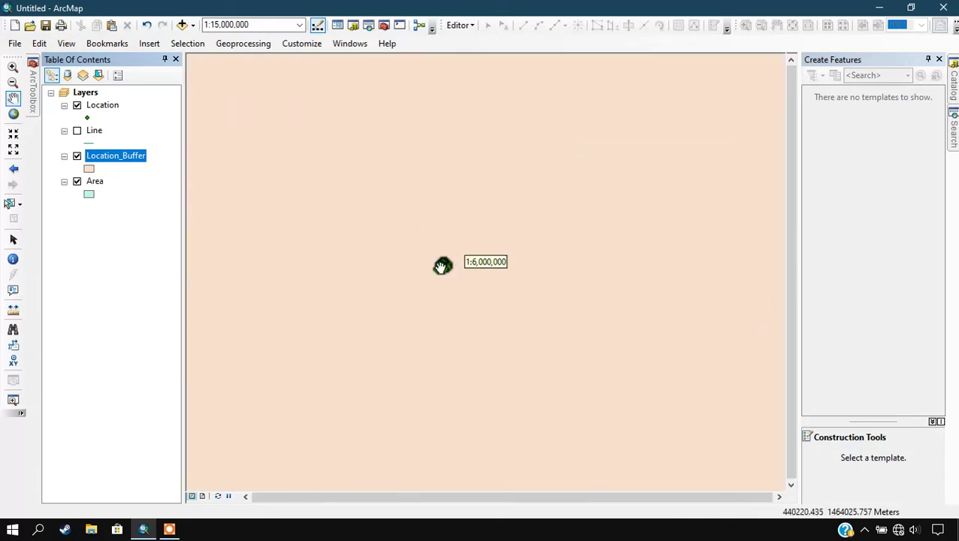
{"action": "scroll", "coordinate": [438, 264], "scroll_direction": "up", "scroll_amount": 2}
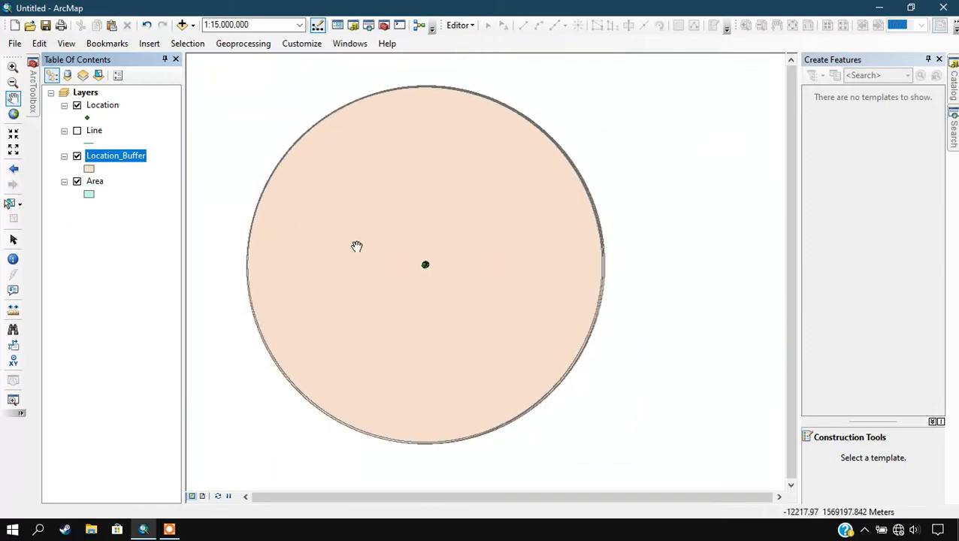
{"action": "scroll", "coordinate": [392, 259], "scroll_direction": "down", "scroll_amount": 2}
{"action": "scroll", "coordinate": [505, 276], "scroll_direction": "up", "scroll_amount": 2}
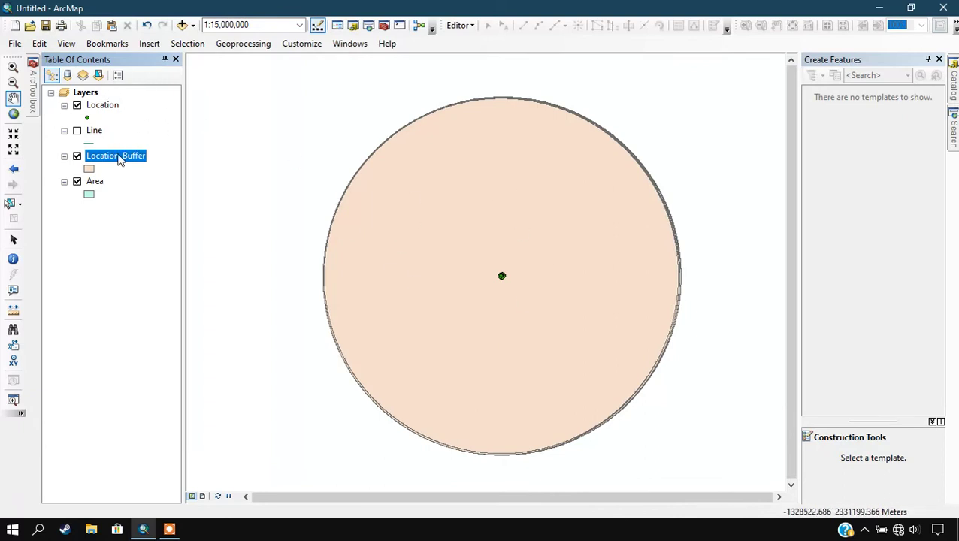
Step: Buffer Location again at 1000 Meters to create Location_Buffer1, closing the completion notice
{"action": "mouse_move", "coordinate": [34, 83]}
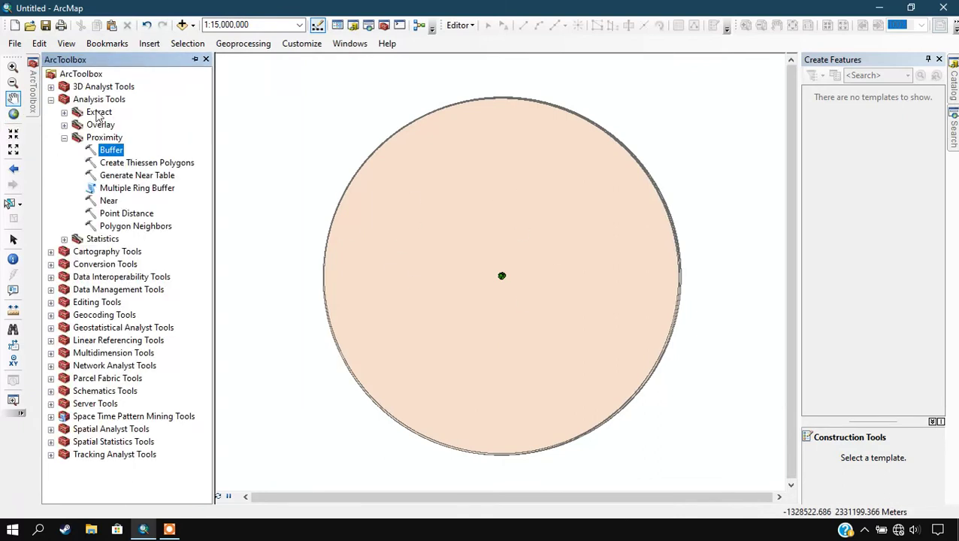
{"action": "double_click", "coordinate": [124, 152]}
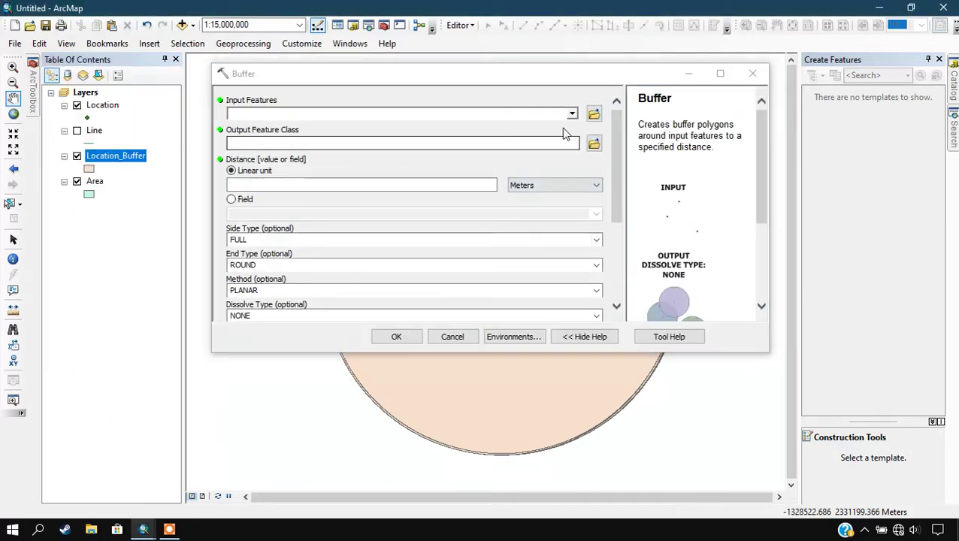
{"action": "left_click", "coordinate": [571, 113]}
{"action": "left_click", "coordinate": [274, 127]}
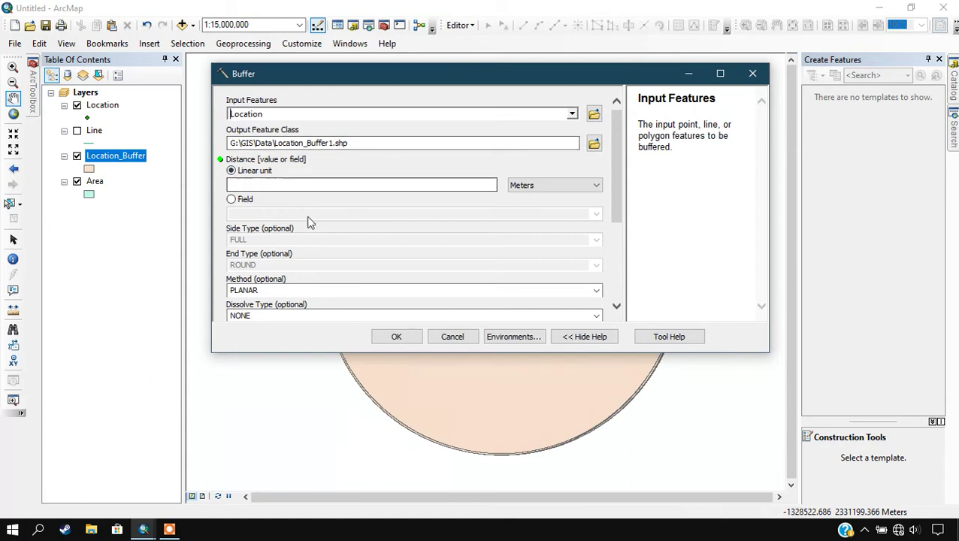
{"action": "left_click", "coordinate": [327, 187]}
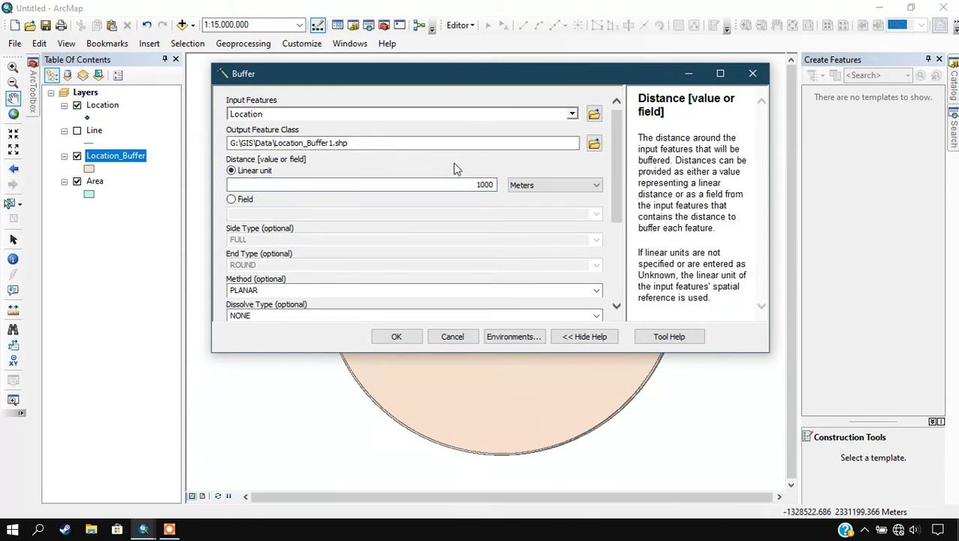
{"action": "left_click", "coordinate": [398, 337]}
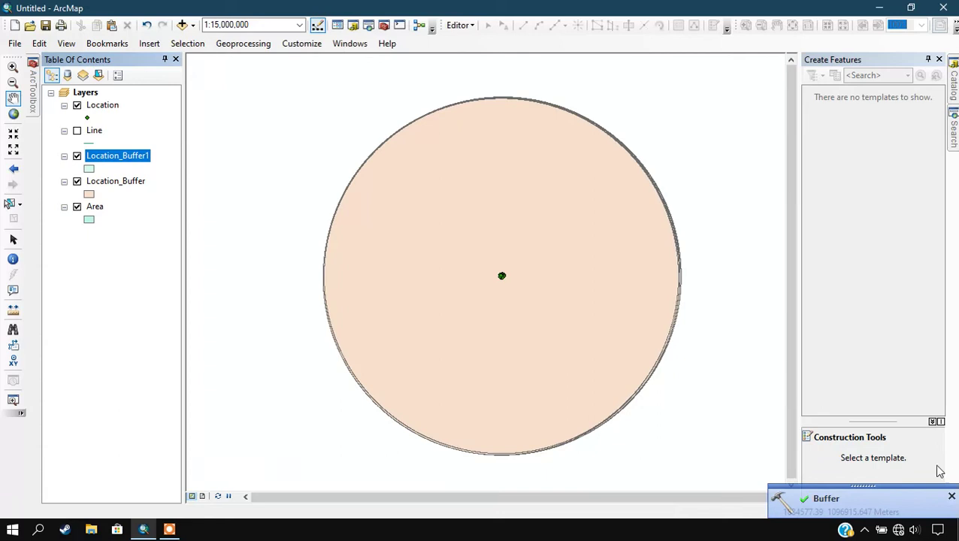
{"action": "left_click", "coordinate": [950, 497]}
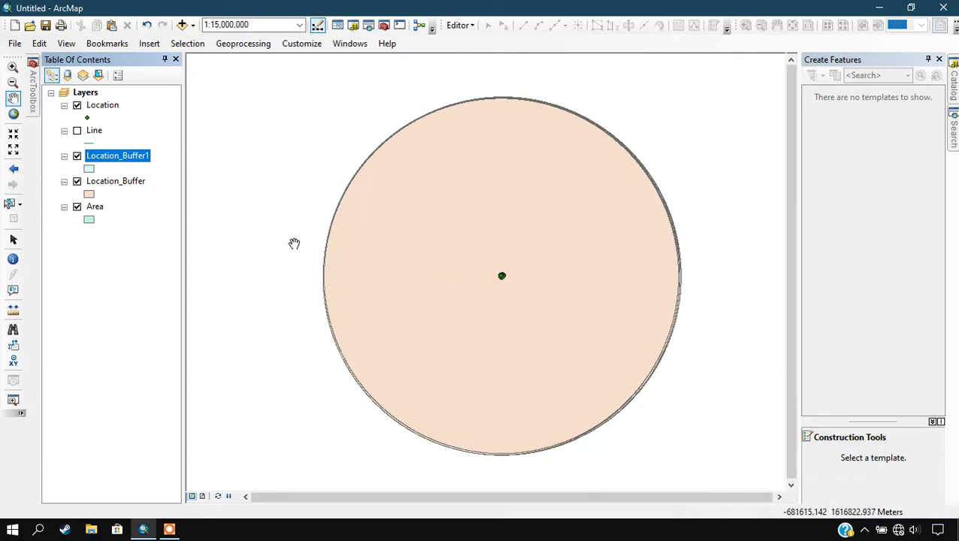
Step: Hide the Location_Buffer and Area layers and zoom in on the Location points
{"action": "left_click", "coordinate": [77, 181]}
{"action": "scroll", "coordinate": [482, 287], "scroll_direction": "up", "scroll_amount": 3}
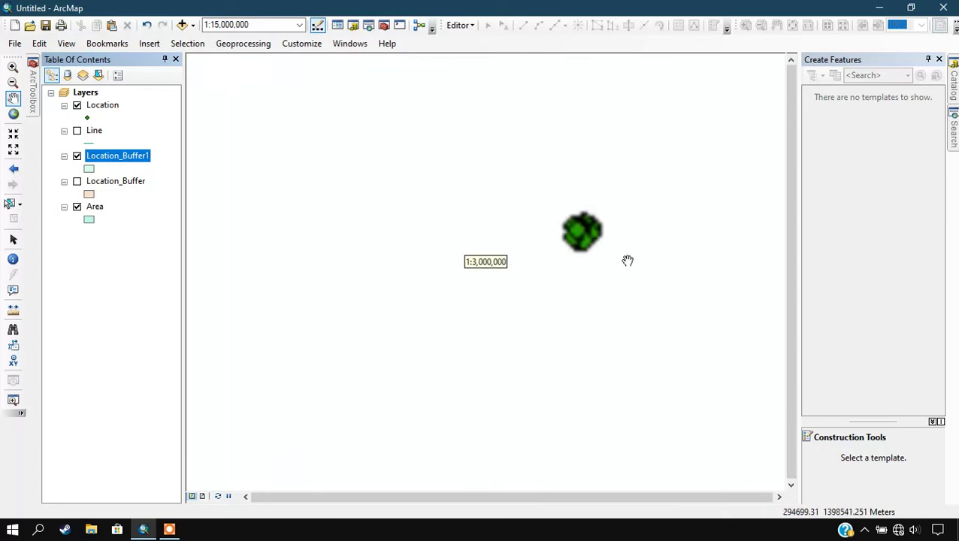
{"action": "scroll", "coordinate": [622, 219], "scroll_direction": "up", "scroll_amount": 3}
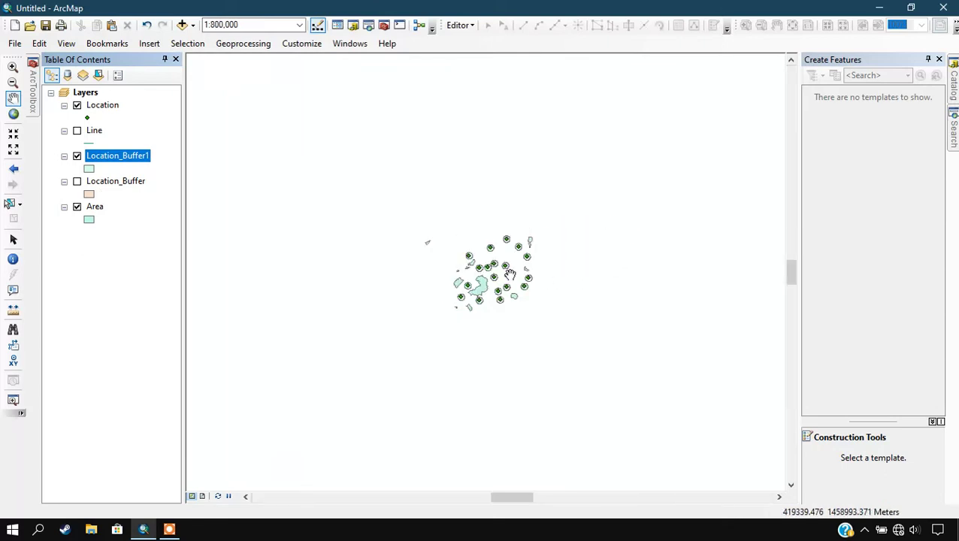
{"action": "scroll", "coordinate": [509, 274], "scroll_direction": "up", "scroll_amount": 3}
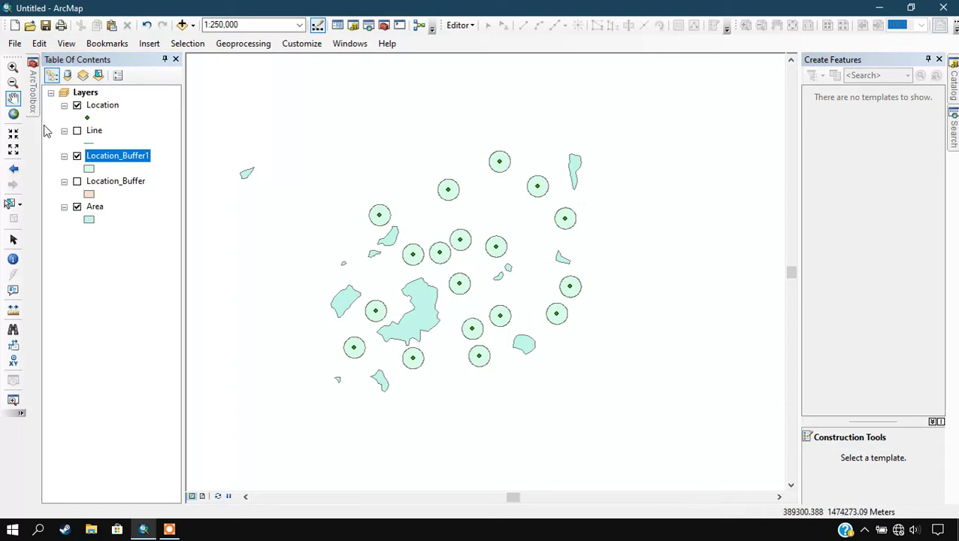
{"action": "left_click", "coordinate": [77, 206]}
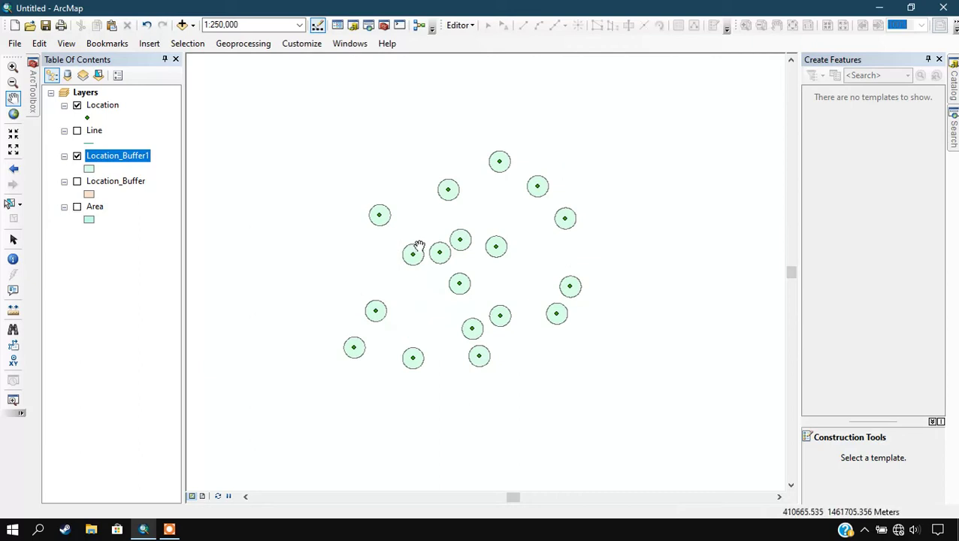
{"action": "scroll", "coordinate": [419, 250], "scroll_direction": "up", "scroll_amount": 1}
{"action": "scroll", "coordinate": [463, 260], "scroll_direction": "up", "scroll_amount": 4}
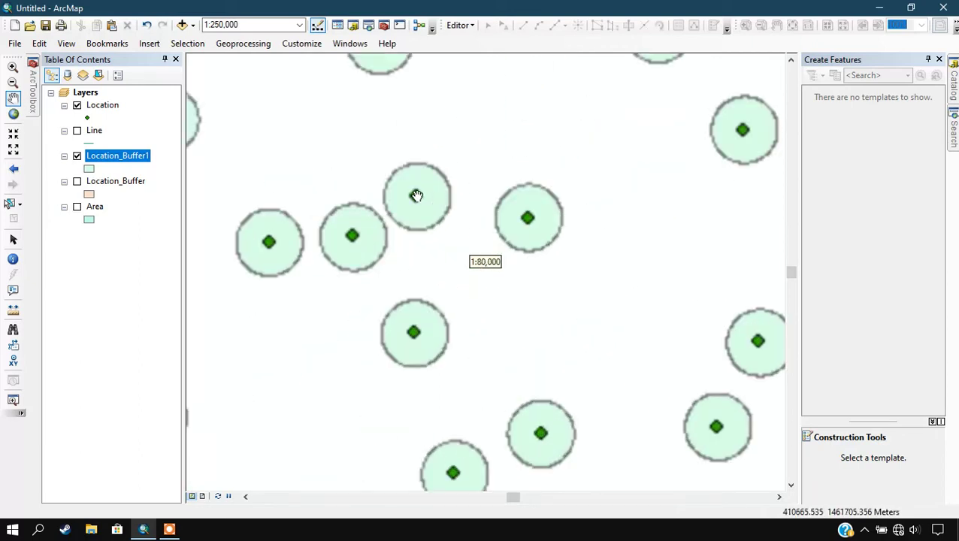
{"action": "scroll", "coordinate": [557, 336], "scroll_direction": "up", "scroll_amount": 2}
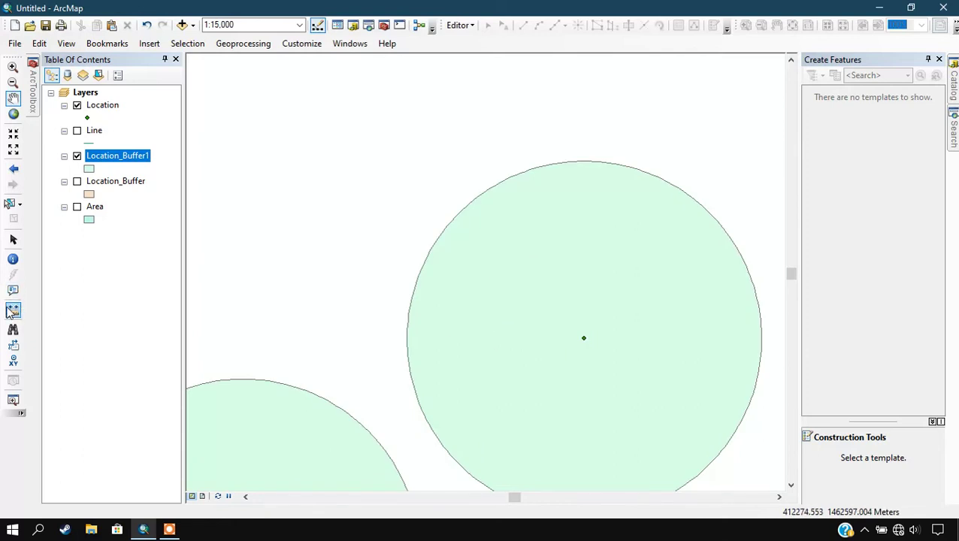
Step: Measure from a Location point to its buffer edge, confirming a 1,000-meter radius
{"action": "left_click", "coordinate": [13, 309]}
{"action": "left_click", "coordinate": [584, 339]}
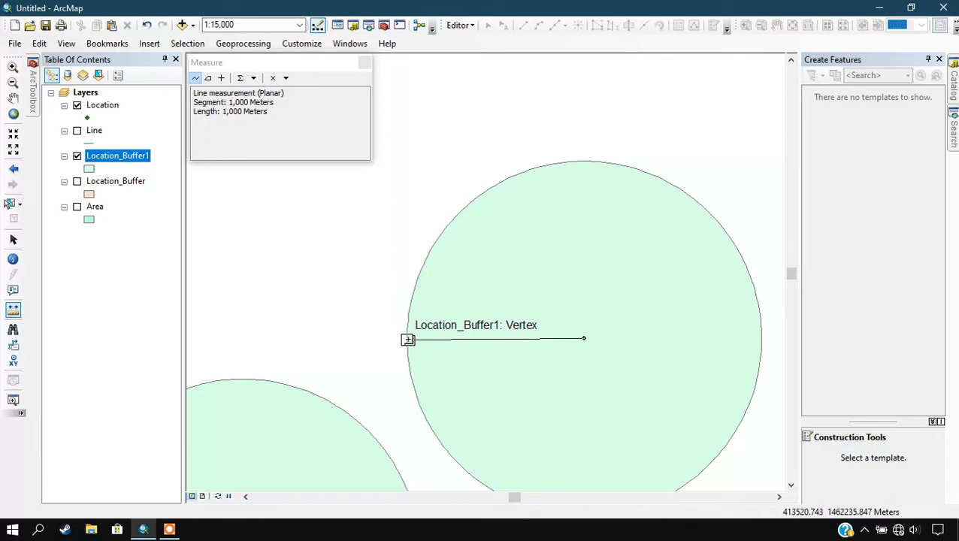
{"action": "left_click", "coordinate": [363, 62]}
{"action": "scroll", "coordinate": [373, 119], "scroll_direction": "up", "scroll_amount": 4}
{"action": "scroll", "coordinate": [376, 124], "scroll_direction": "up", "scroll_amount": 2}
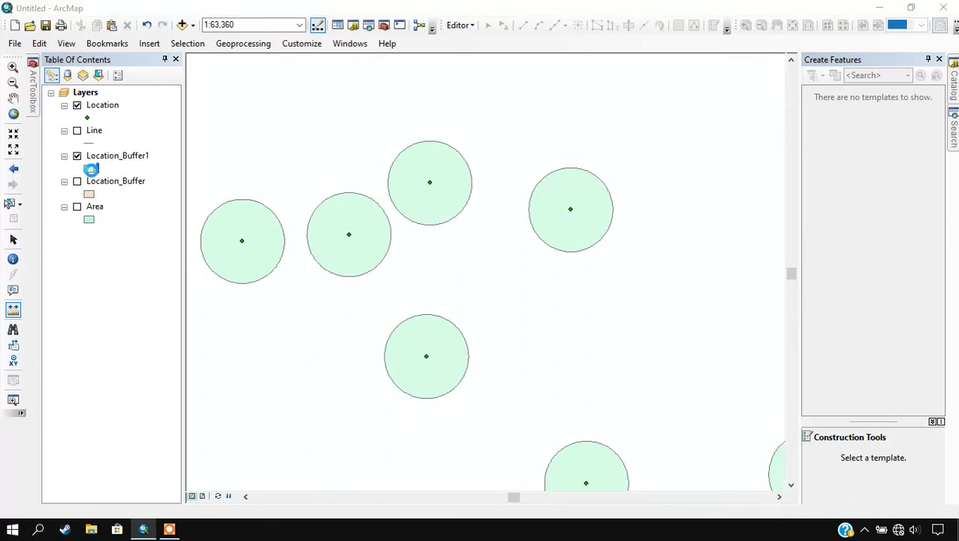
Step: Give the Location_Buffer1 symbol a solid red fill
{"action": "left_click", "coordinate": [91, 169]}
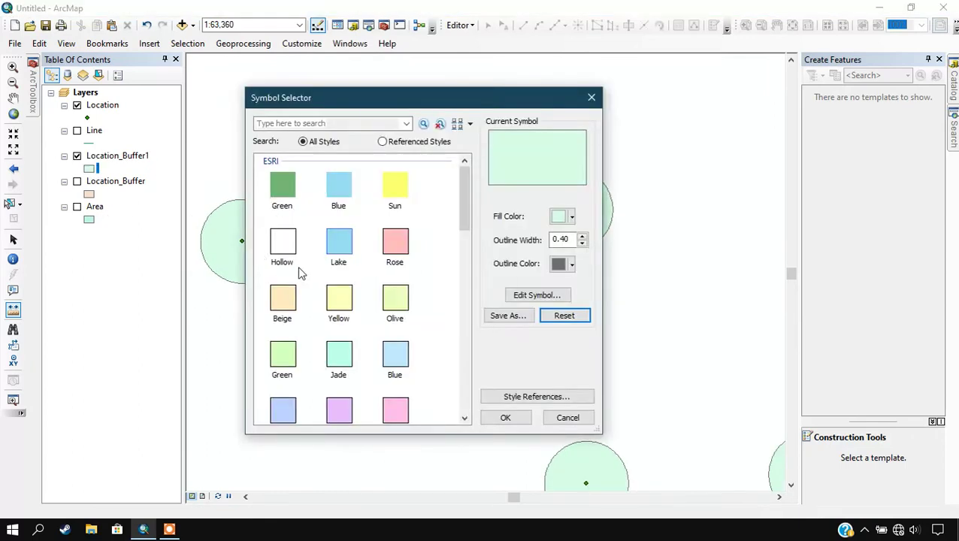
{"action": "left_click", "coordinate": [572, 217]}
{"action": "left_click", "coordinate": [571, 278]}
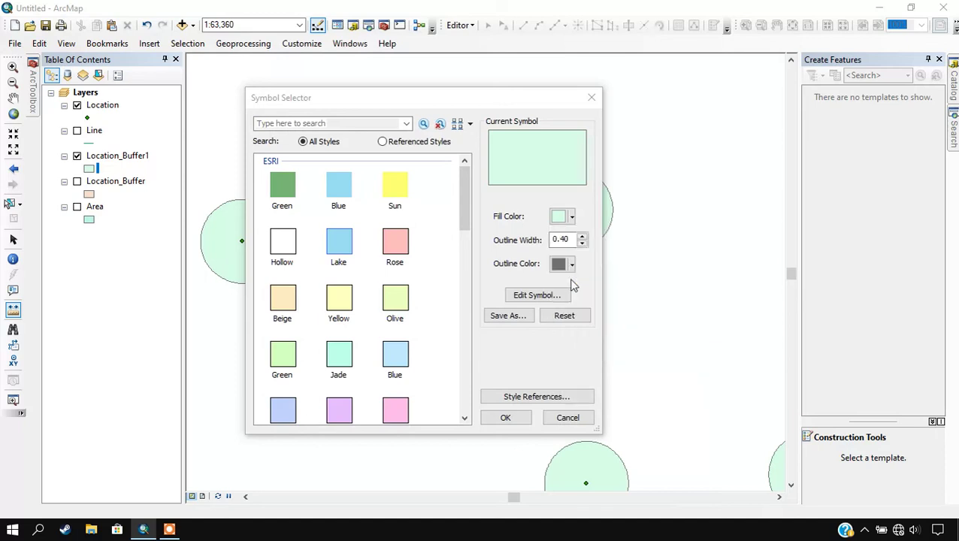
{"action": "left_click", "coordinate": [508, 417]}
Step: Zoom out and hide the Location_Buffer1 and Location layers
{"action": "scroll", "coordinate": [495, 221], "scroll_direction": "up", "scroll_amount": 2}
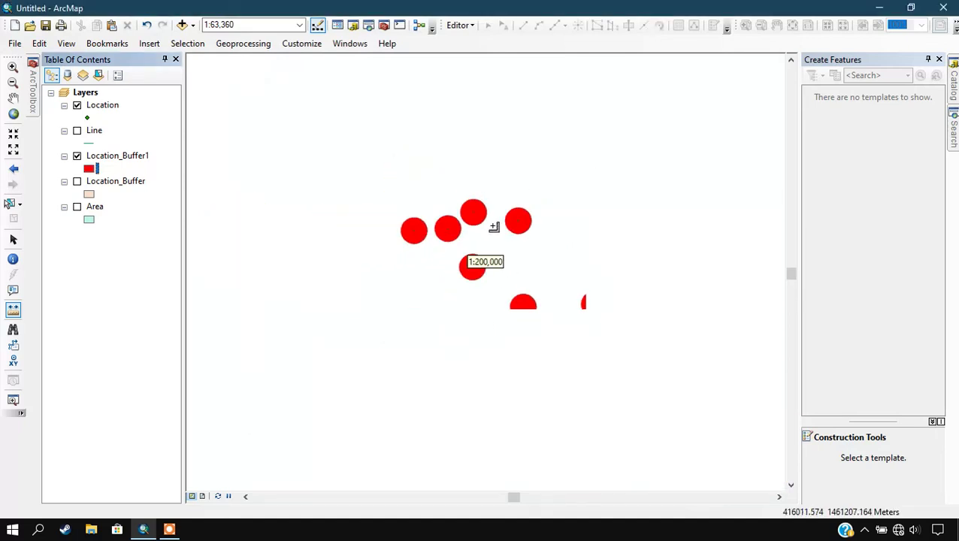
{"action": "scroll", "coordinate": [512, 235], "scroll_direction": "up", "scroll_amount": 1}
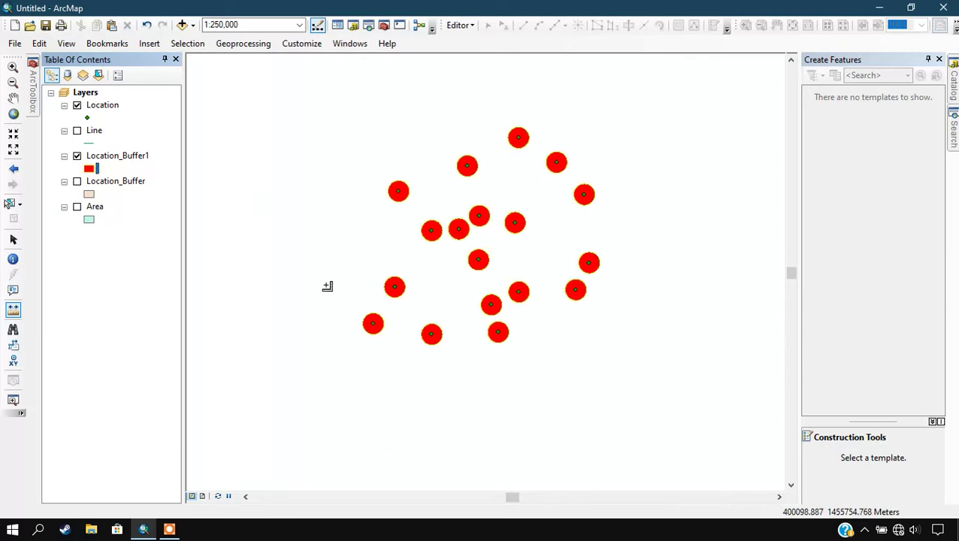
{"action": "left_click", "coordinate": [77, 156]}
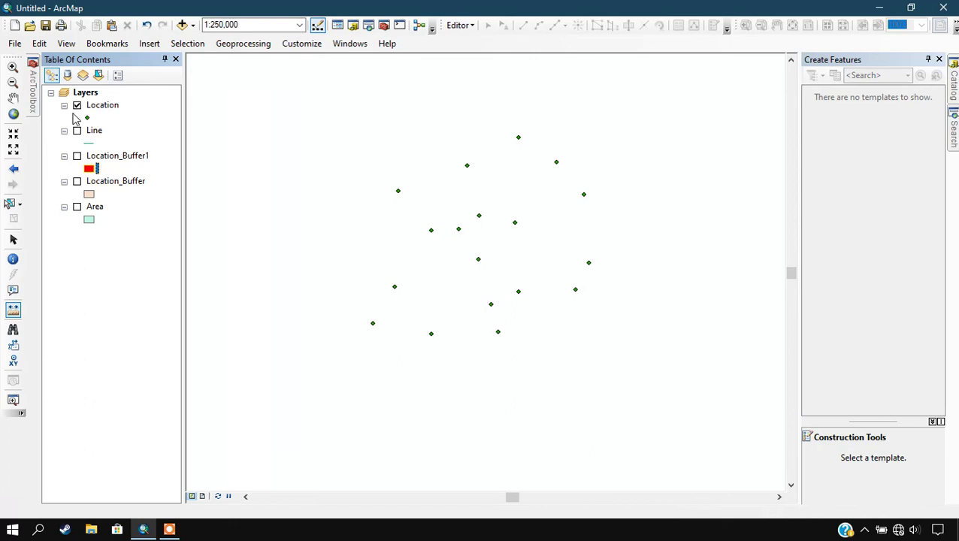
{"action": "left_click", "coordinate": [77, 105]}
Step: Show the Line layer and zoom the map to its full extent
{"action": "left_click", "coordinate": [77, 131]}
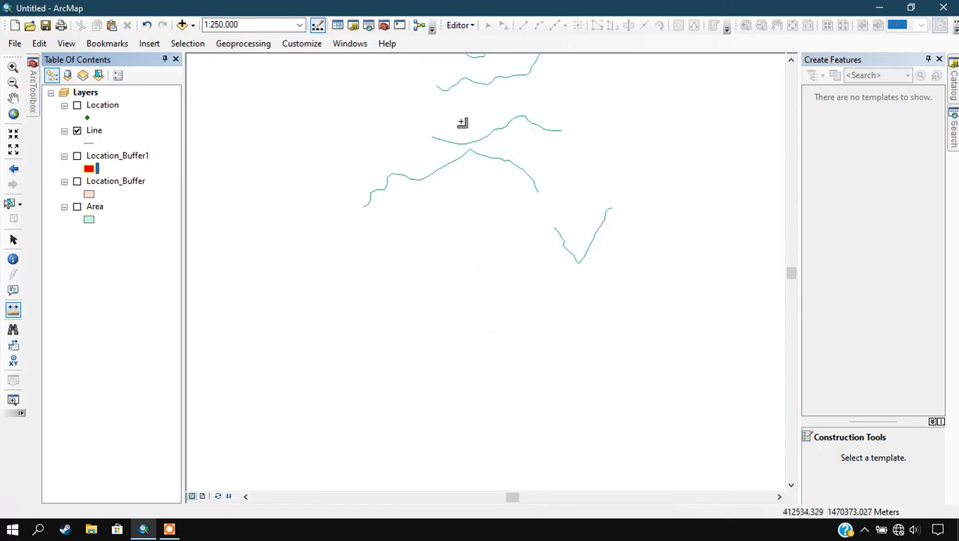
{"action": "right_click", "coordinate": [94, 131]}
{"action": "left_click", "coordinate": [127, 209]}
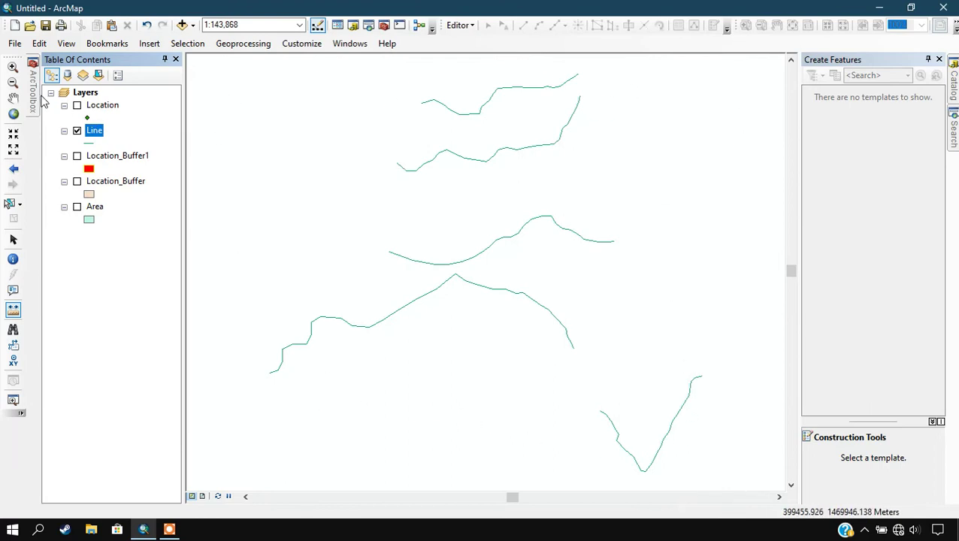
Step: Set up a Buffer of the Line layer at 50 Meters, RIGHT side, and run it
{"action": "mouse_move", "coordinate": [35, 94]}
{"action": "double_click", "coordinate": [112, 151]}
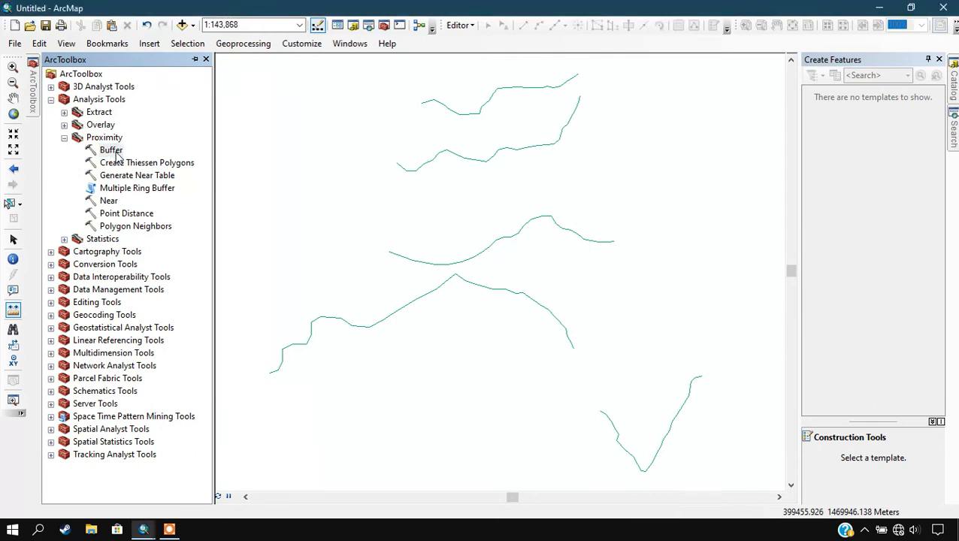
{"action": "left_click", "coordinate": [572, 113]}
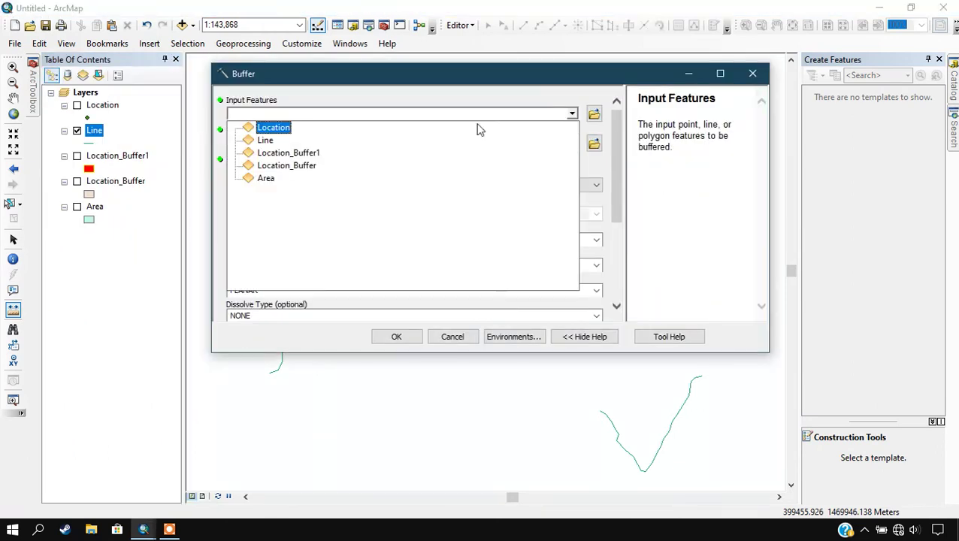
{"action": "left_click", "coordinate": [269, 142]}
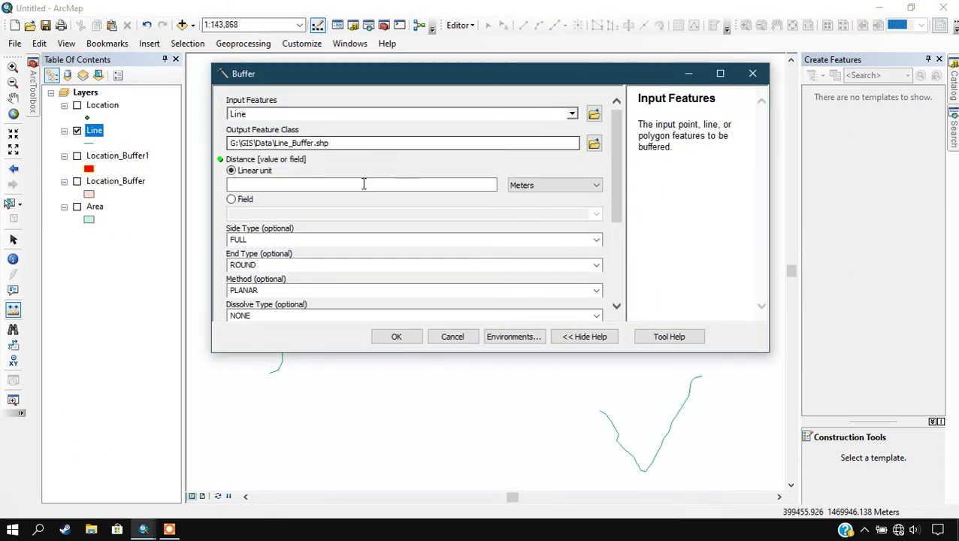
{"action": "left_click", "coordinate": [442, 182]}
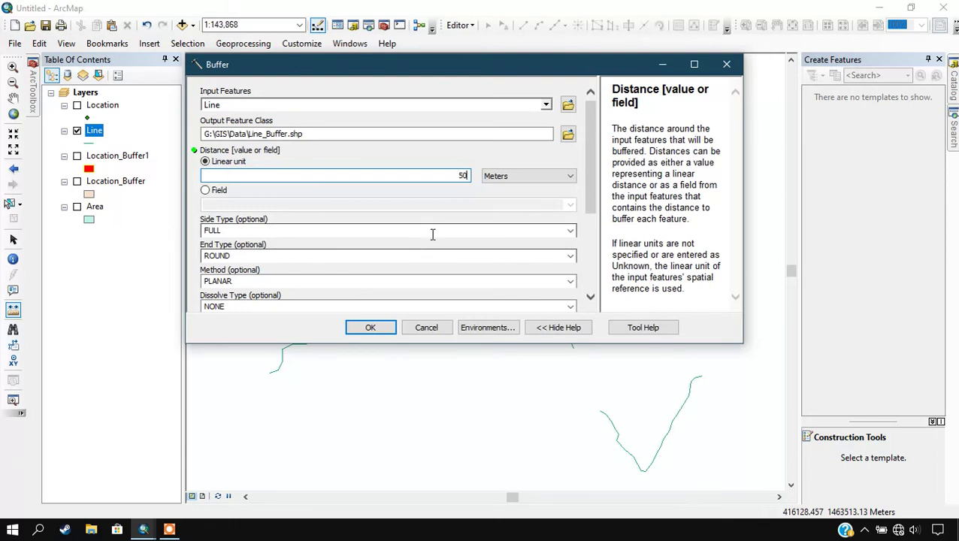
{"action": "scroll", "coordinate": [432, 232], "scroll_direction": "down", "scroll_amount": 2}
{"action": "left_click_drag", "start_coordinate": [594, 216], "coordinate": [580, 284]}
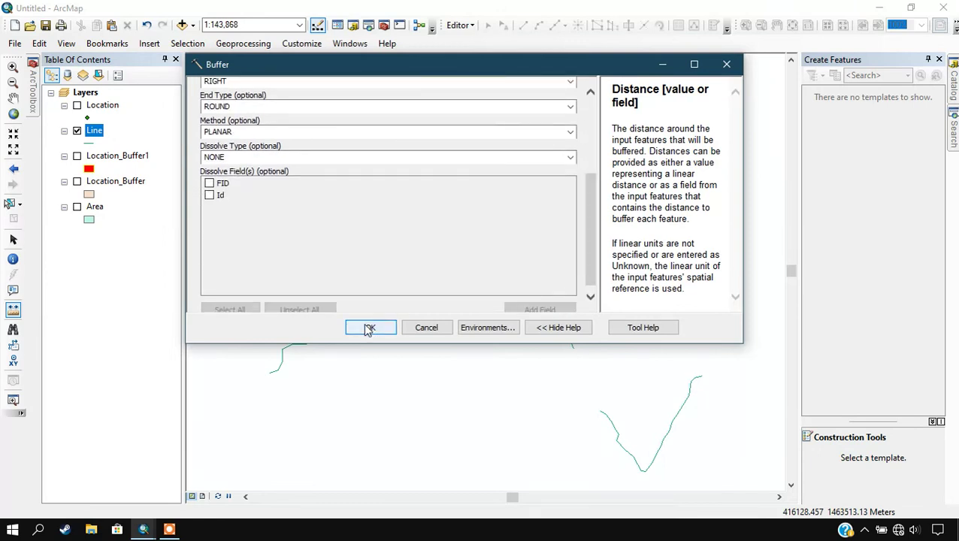
{"action": "left_click", "coordinate": [369, 329]}
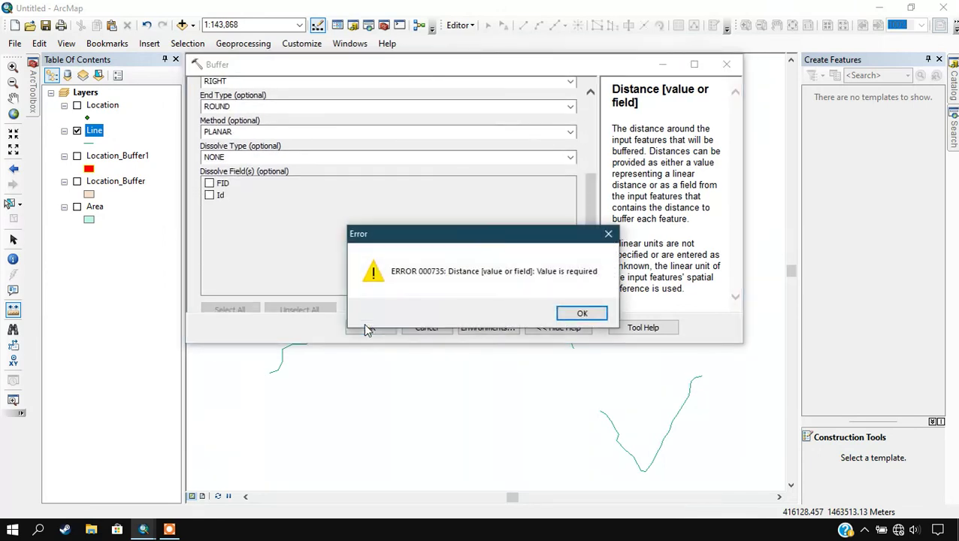
Step: Fix the missing-distance error by re-entering 50 Meters and rerun the Line buffer
{"action": "left_click", "coordinate": [583, 318]}
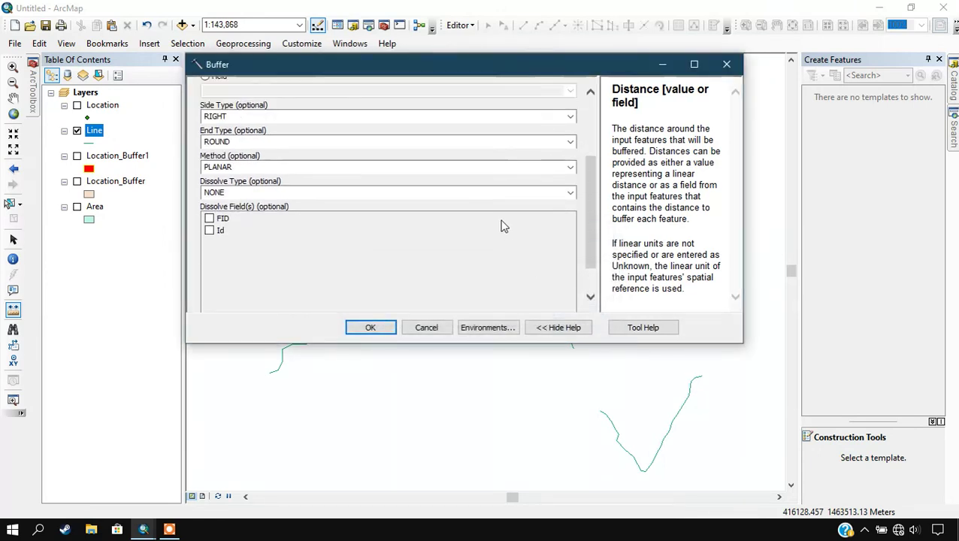
{"action": "scroll", "coordinate": [503, 226], "scroll_direction": "up", "scroll_amount": 3}
{"action": "left_click", "coordinate": [379, 131]}
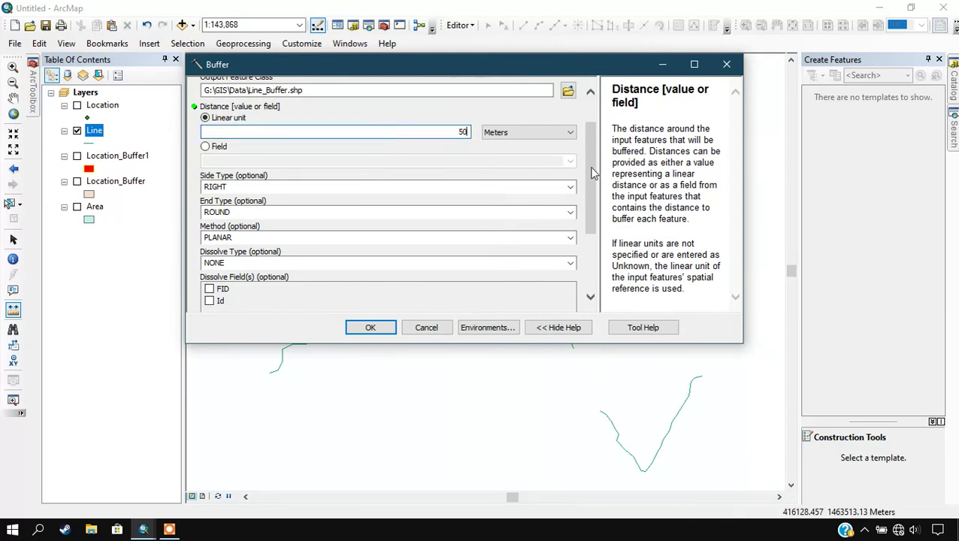
{"action": "scroll", "coordinate": [593, 173], "scroll_direction": "down", "scroll_amount": 3}
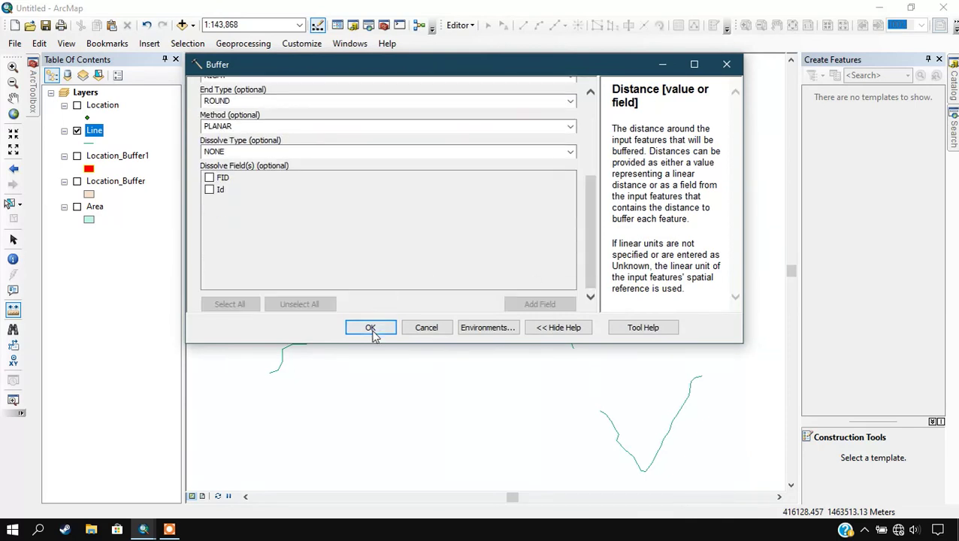
{"action": "left_click", "coordinate": [370, 328]}
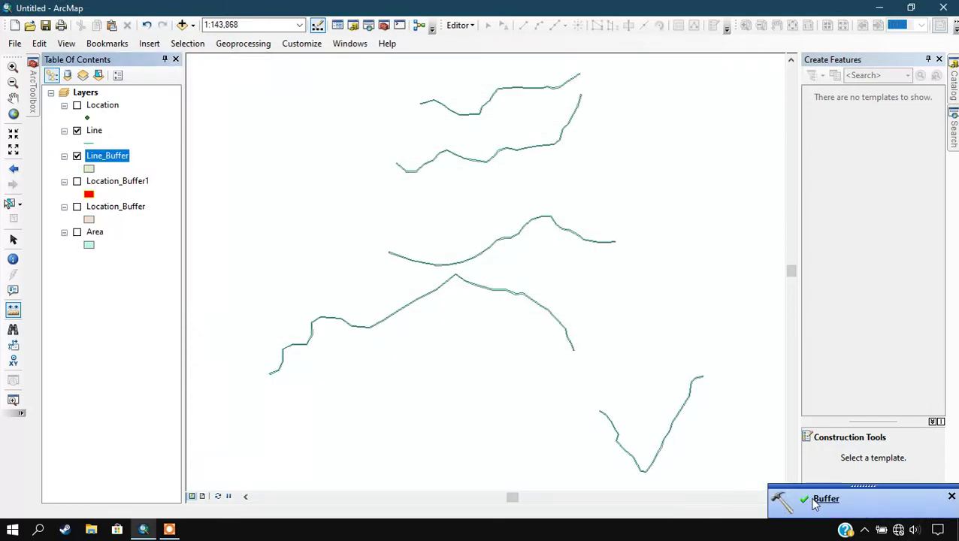
Step: Zoom in and measure across the Line_Buffer width, then zoom back out
{"action": "scroll", "coordinate": [501, 242], "scroll_direction": "up", "scroll_amount": 4}
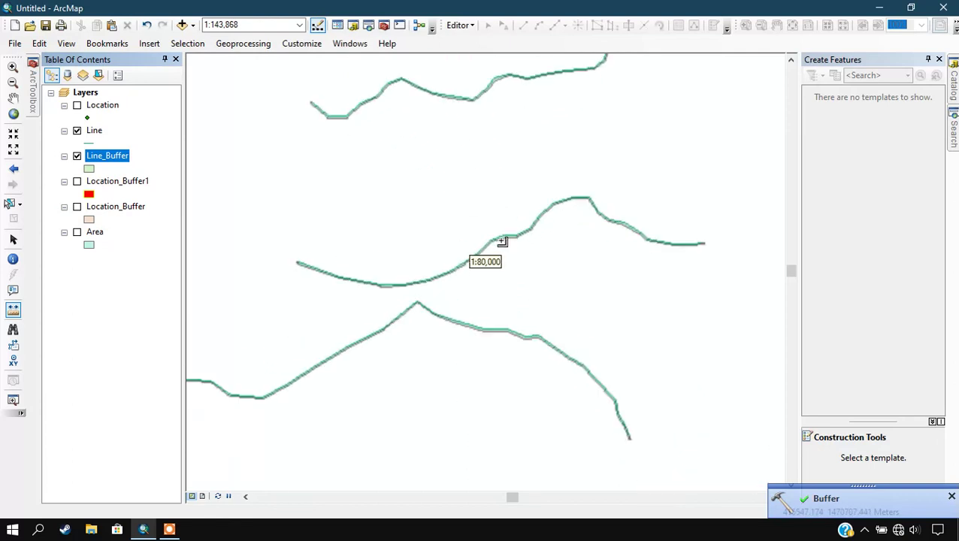
{"action": "scroll", "coordinate": [501, 242], "scroll_direction": "up", "scroll_amount": 6}
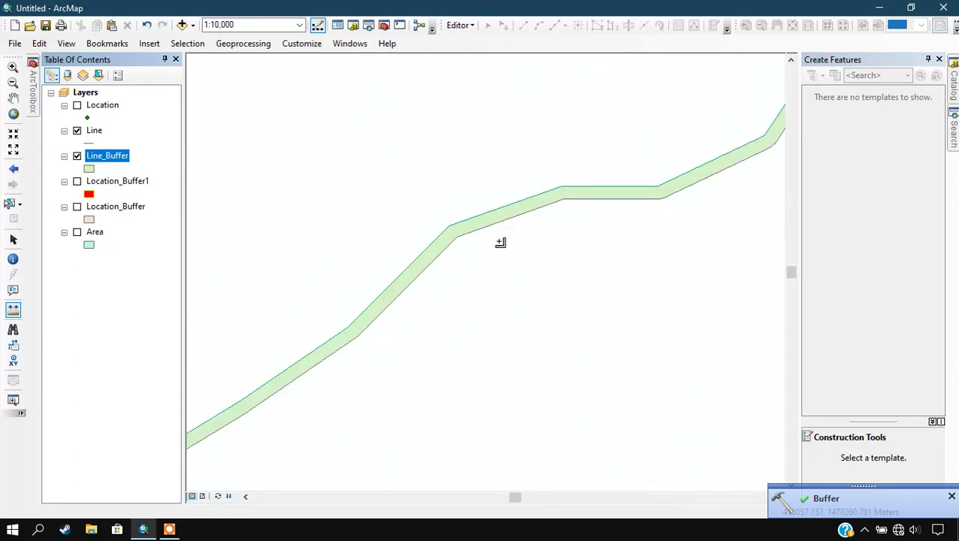
{"action": "scroll", "coordinate": [474, 203], "scroll_direction": "down", "scroll_amount": 4}
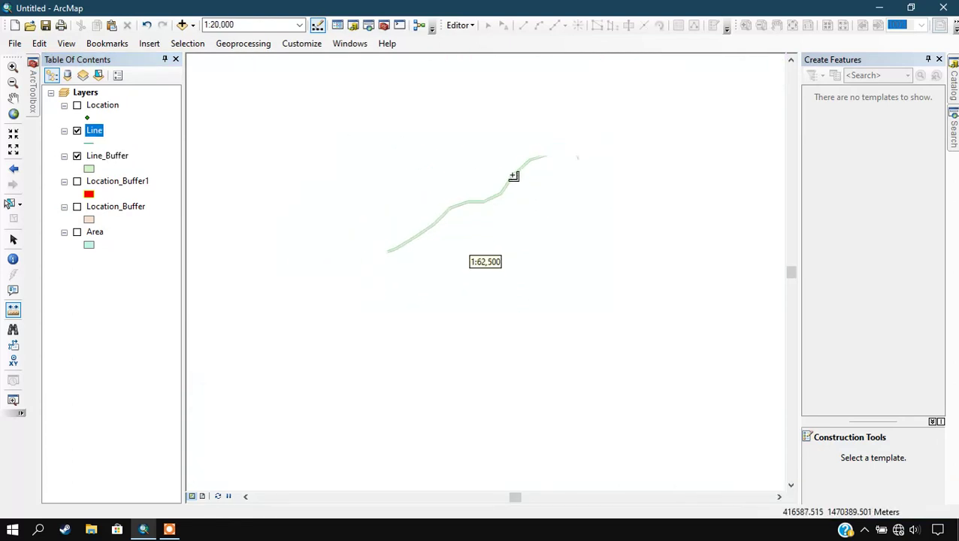
{"action": "scroll", "coordinate": [373, 299], "scroll_direction": "up", "scroll_amount": 8}
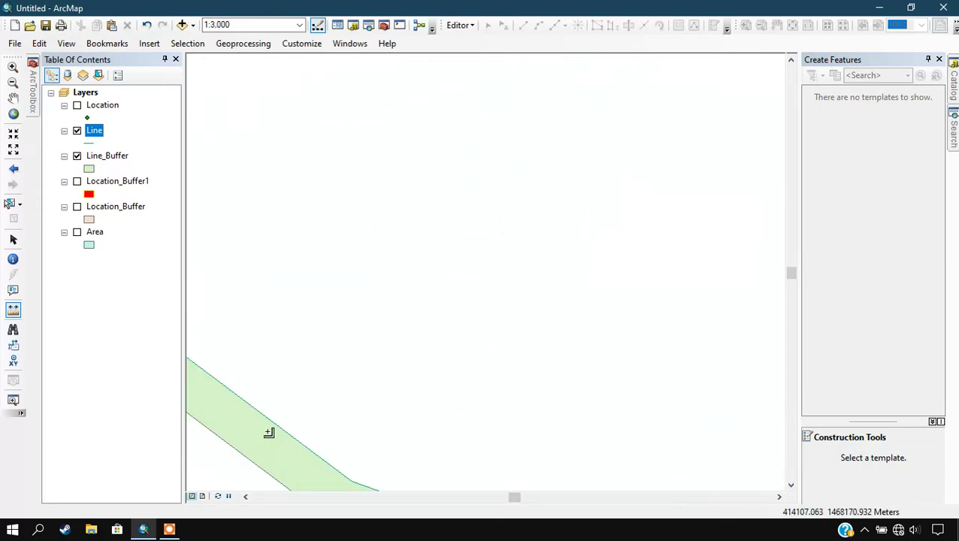
{"action": "left_click", "coordinate": [276, 425]}
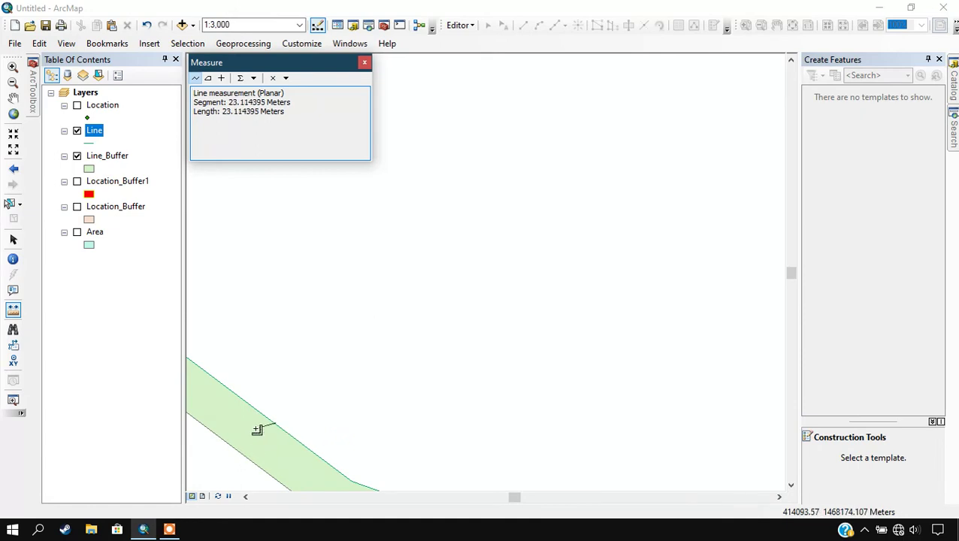
{"action": "left_click", "coordinate": [364, 62]}
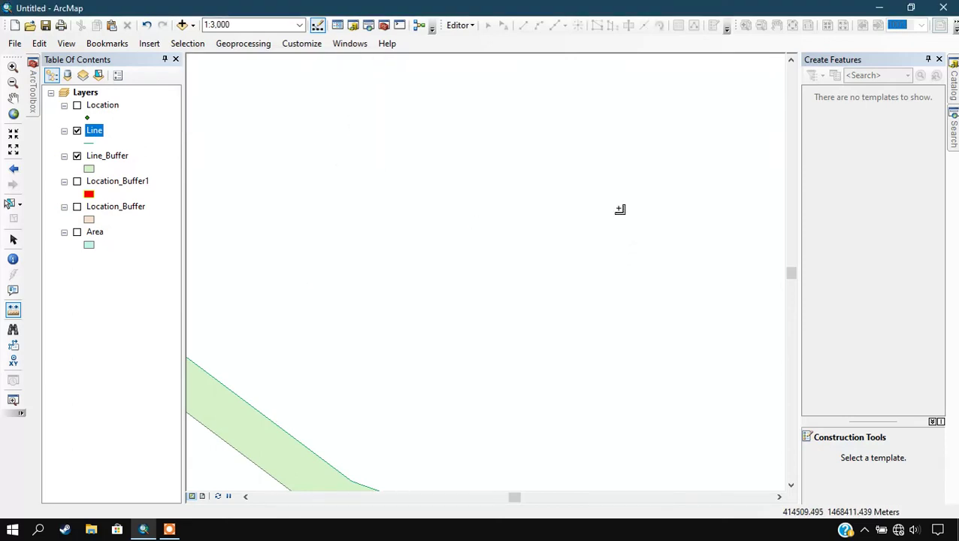
{"action": "scroll", "coordinate": [571, 177], "scroll_direction": "up", "scroll_amount": 3}
Step: Hide Line_Buffer and Line, show only Area zoomed to its extent, and bring out ArcToolbox
{"action": "left_click", "coordinate": [77, 156]}
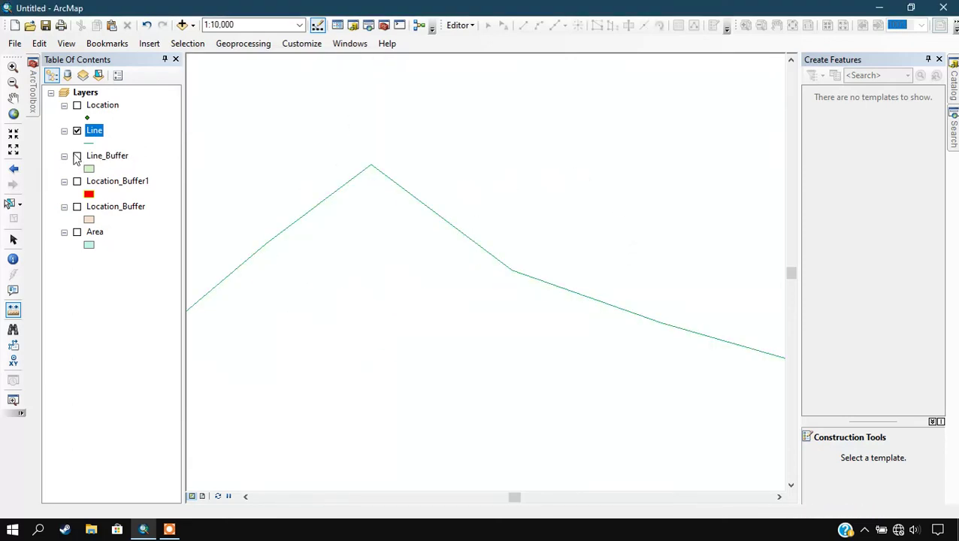
{"action": "left_click", "coordinate": [77, 132]}
{"action": "left_click", "coordinate": [77, 232]}
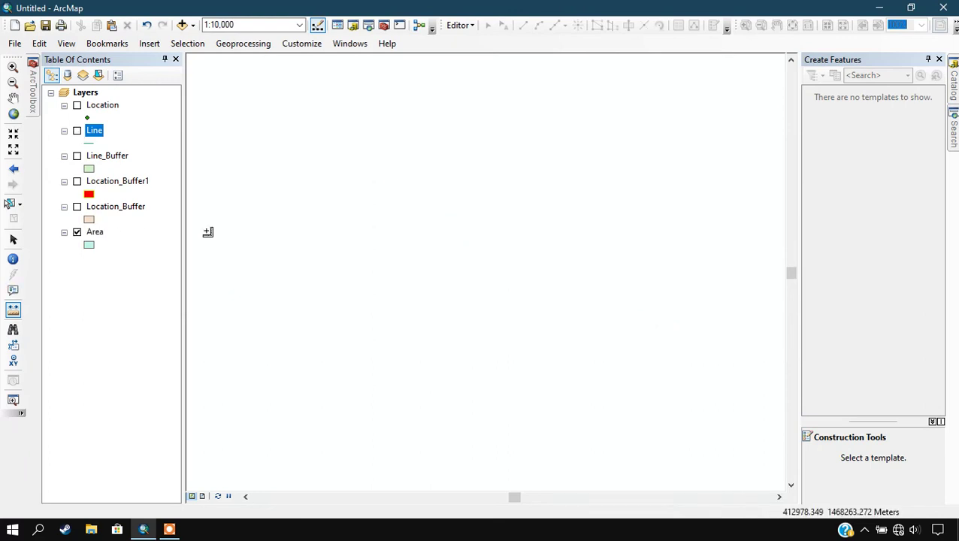
{"action": "left_click", "coordinate": [93, 235]}
{"action": "right_click", "coordinate": [94, 239]}
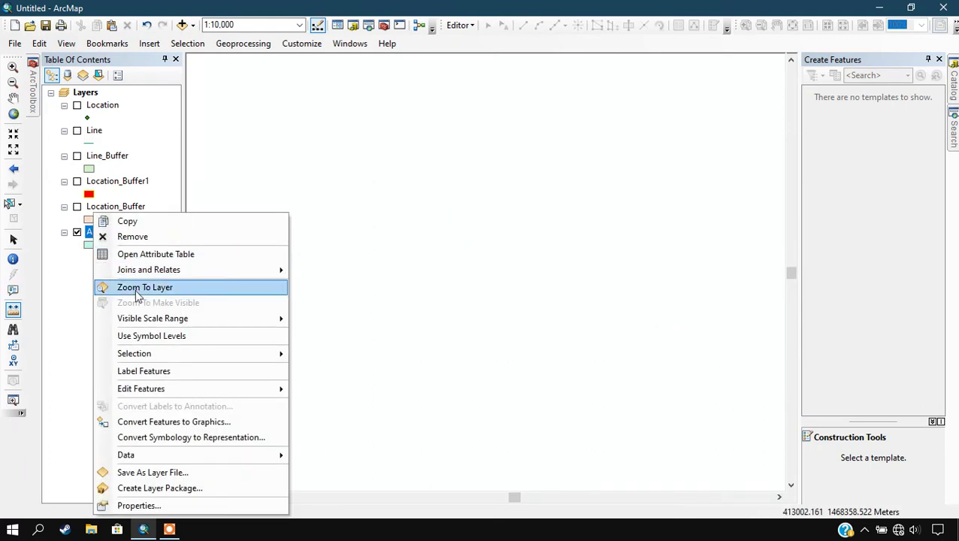
{"action": "left_click", "coordinate": [145, 291]}
{"action": "scroll", "coordinate": [303, 177], "scroll_direction": "down", "scroll_amount": 1}
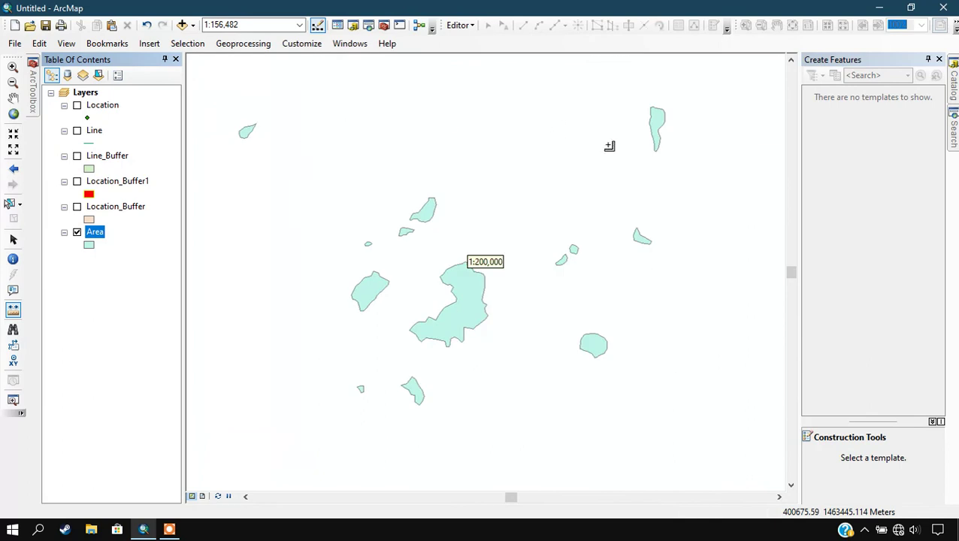
{"action": "left_click", "coordinate": [33, 89]}
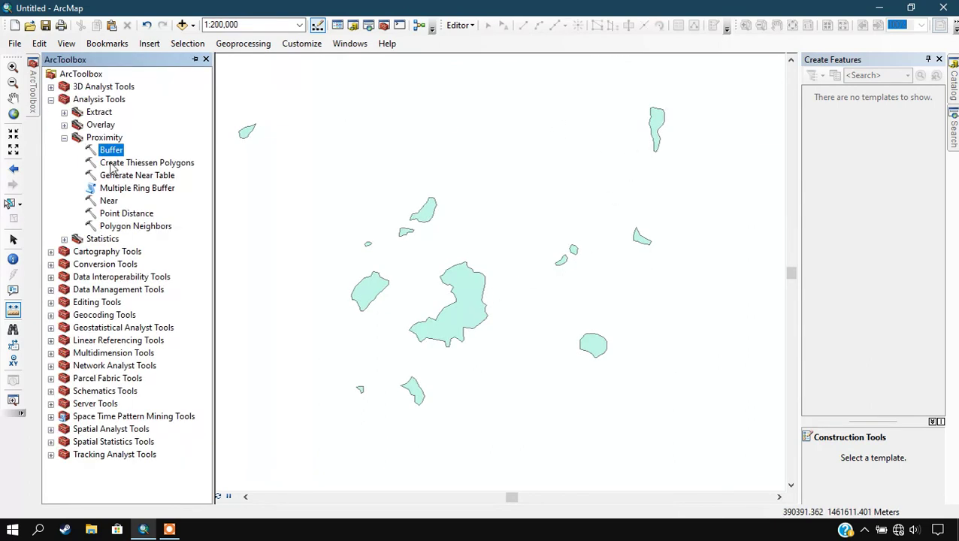
Step: Buffer the Area polygons by 200 Meters, saving the output as Area_Buffer.shp
{"action": "double_click", "coordinate": [113, 151]}
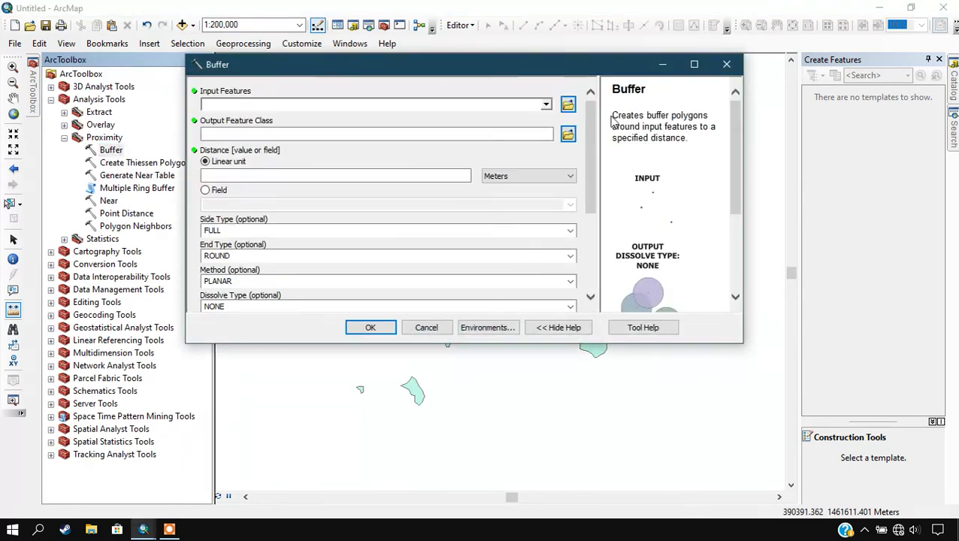
{"action": "left_click", "coordinate": [545, 104]}
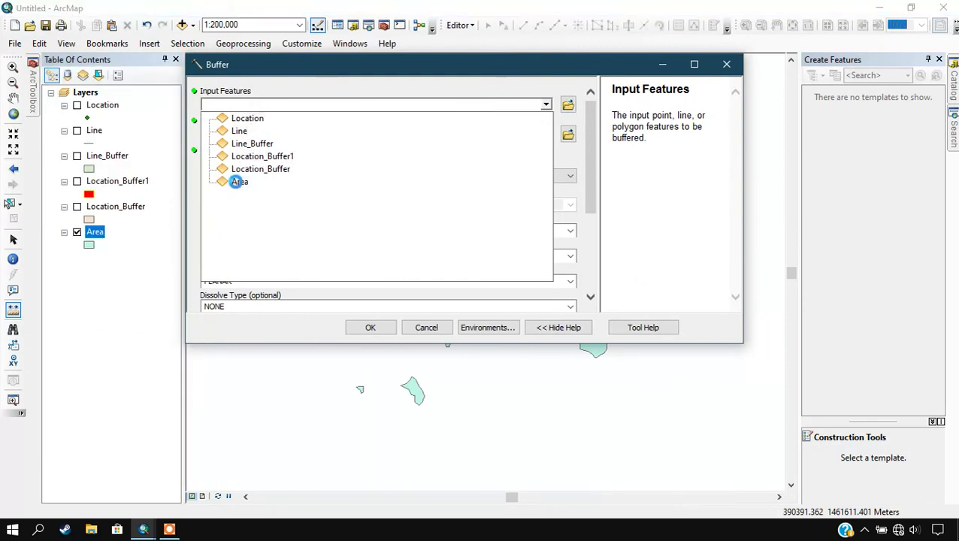
{"action": "left_click", "coordinate": [239, 182]}
{"action": "left_click", "coordinate": [349, 178]}
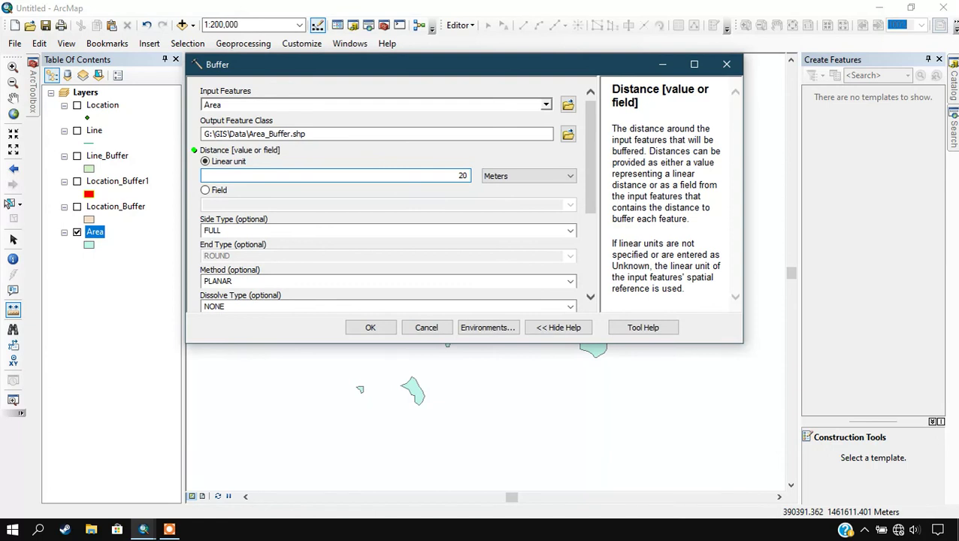
{"action": "left_click", "coordinate": [514, 177]}
{"action": "left_click", "coordinate": [496, 244]}
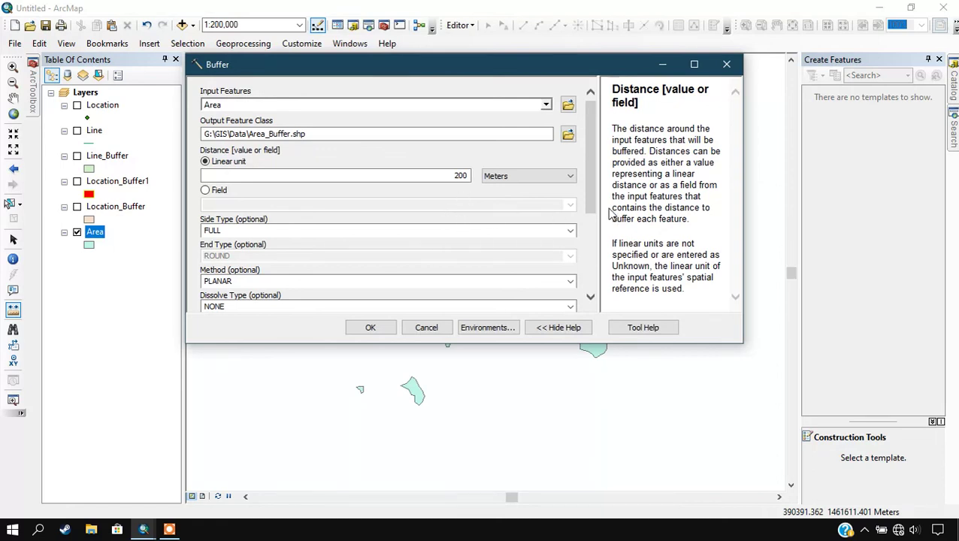
{"action": "left_click_drag", "start_coordinate": [591, 208], "coordinate": [591, 235]}
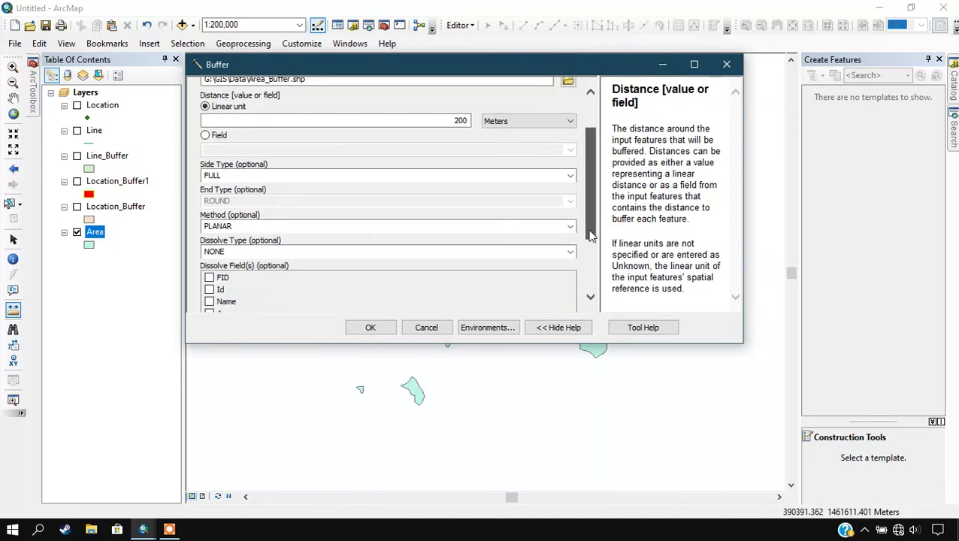
{"action": "left_click", "coordinate": [361, 331]}
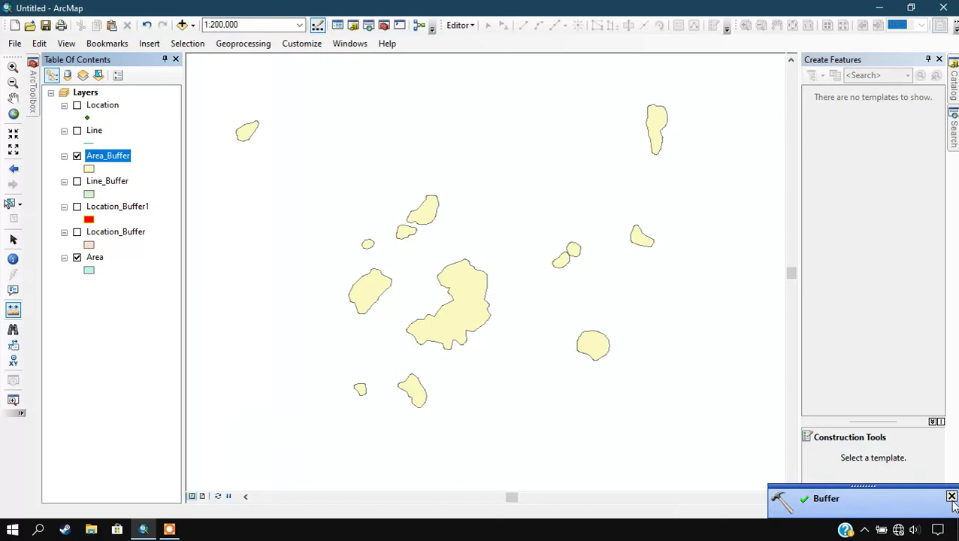
Step: Move Area_Buffer below Area in the Table of Contents drawing order
{"action": "left_click", "coordinate": [951, 495]}
{"action": "scroll", "coordinate": [494, 285], "scroll_direction": "down", "scroll_amount": 2}
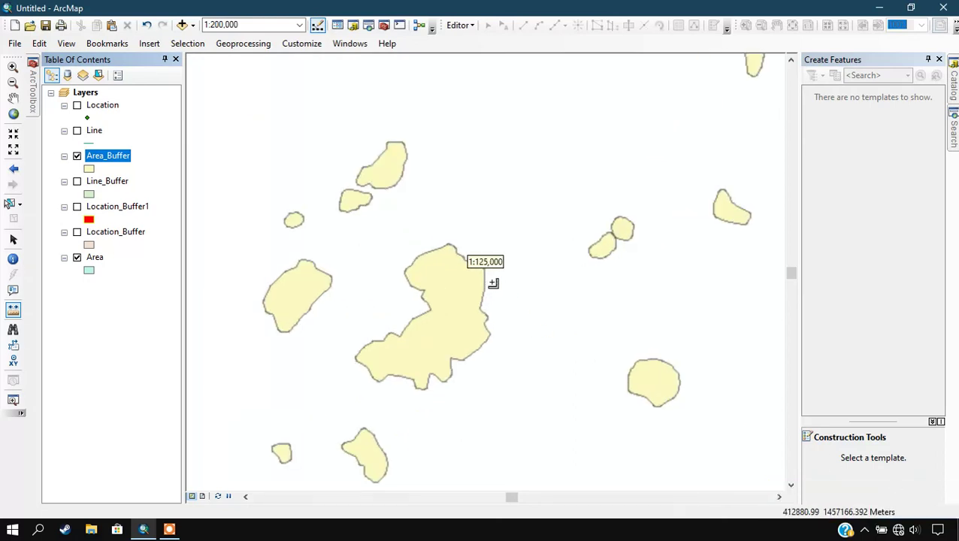
{"action": "scroll", "coordinate": [493, 285], "scroll_direction": "up", "scroll_amount": 1}
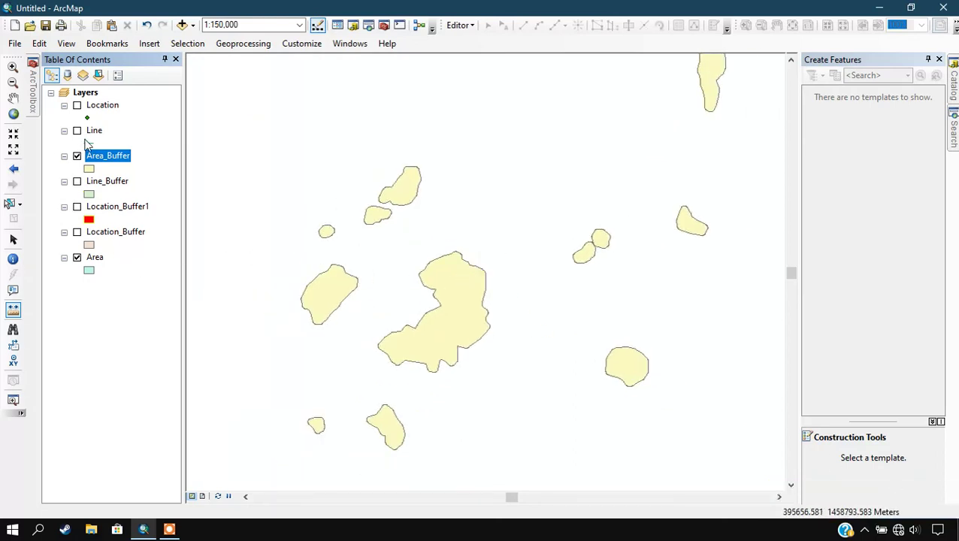
{"action": "left_click_drag", "start_coordinate": [96, 159], "coordinate": [119, 305]}
Step: Zoom in and measure across one buffer ring, reading about 276.65 meters
{"action": "scroll", "coordinate": [417, 284], "scroll_direction": "down", "scroll_amount": 4}
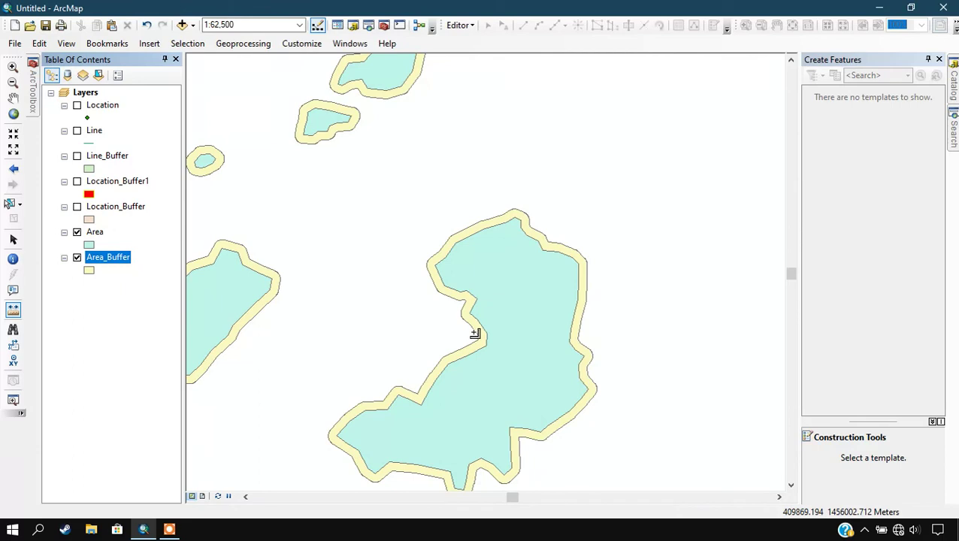
{"action": "scroll", "coordinate": [556, 334], "scroll_direction": "down", "scroll_amount": 3}
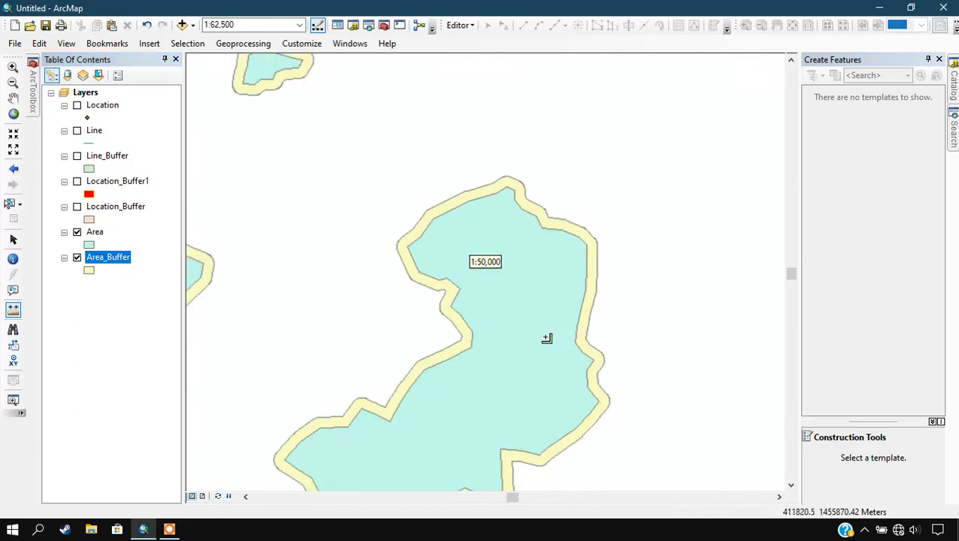
{"action": "scroll", "coordinate": [331, 193], "scroll_direction": "down", "scroll_amount": 3}
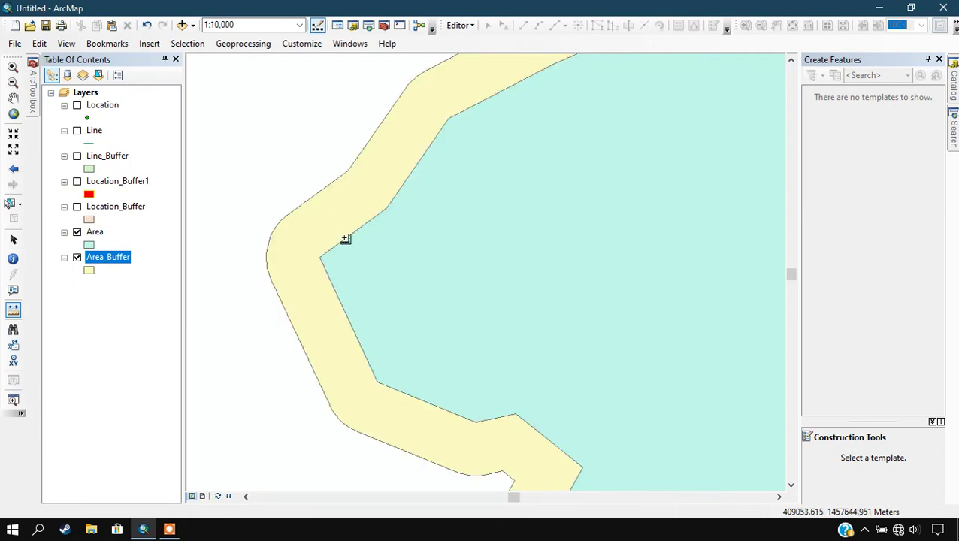
{"action": "left_click", "coordinate": [344, 238]}
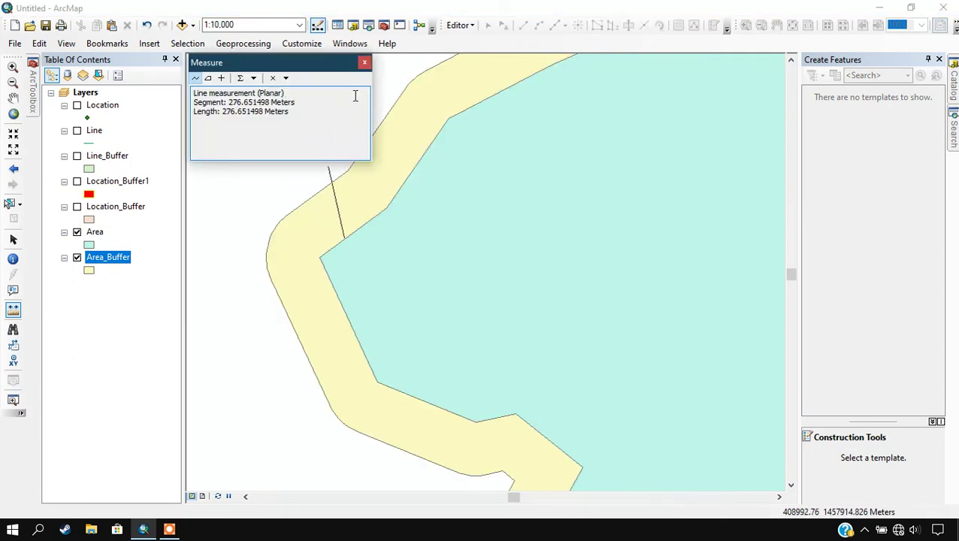
{"action": "left_click", "coordinate": [365, 63]}
{"action": "scroll", "coordinate": [300, 206], "scroll_direction": "up", "scroll_amount": 2}
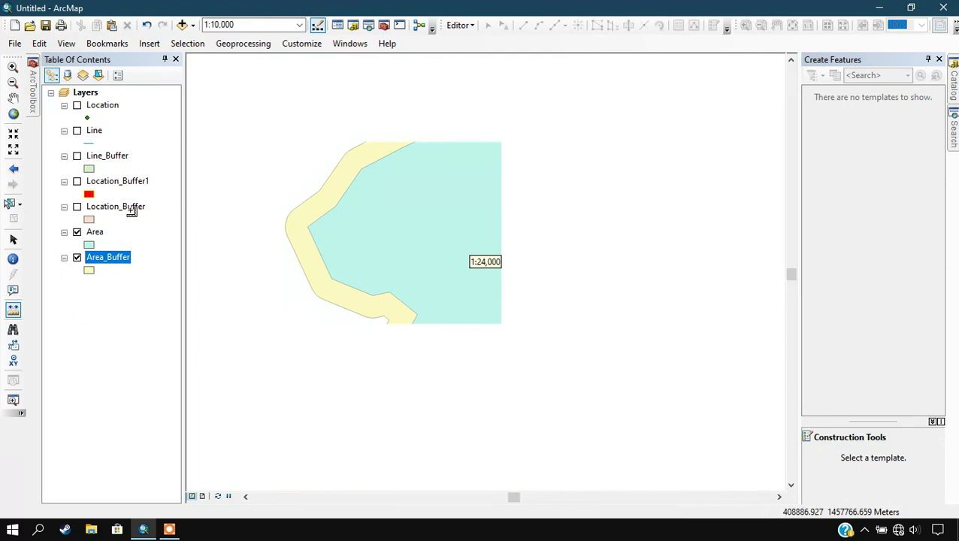
Step: Show the Line_Buffer and Location layers, leaving Location_Buffer hidden
{"action": "left_click", "coordinate": [77, 206]}
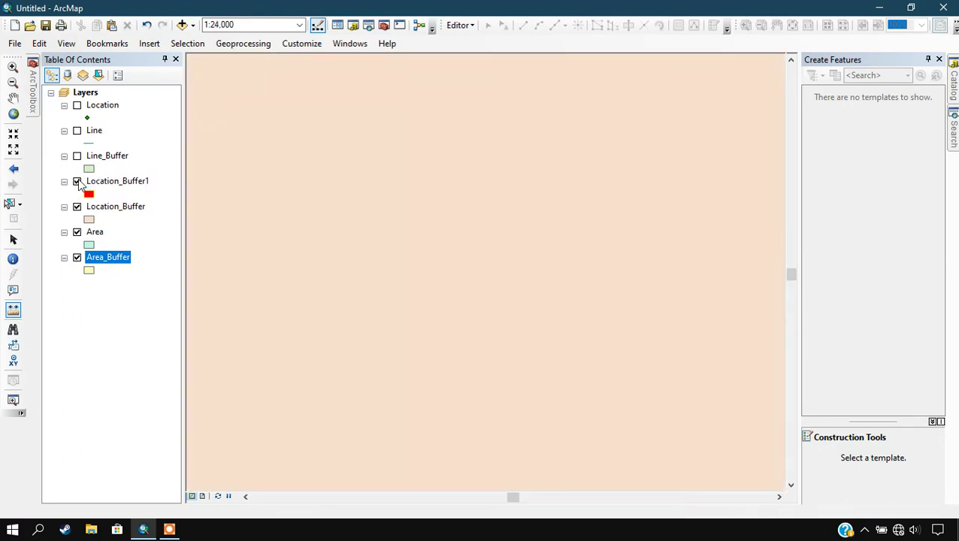
{"action": "left_click", "coordinate": [77, 156]}
{"action": "left_click", "coordinate": [78, 106]}
{"action": "left_click", "coordinate": [77, 207]}
Step: Zoom out to about 1:250,000 so all buffers, lines and polygons appear together
{"action": "scroll", "coordinate": [421, 209], "scroll_direction": "up", "scroll_amount": 5}
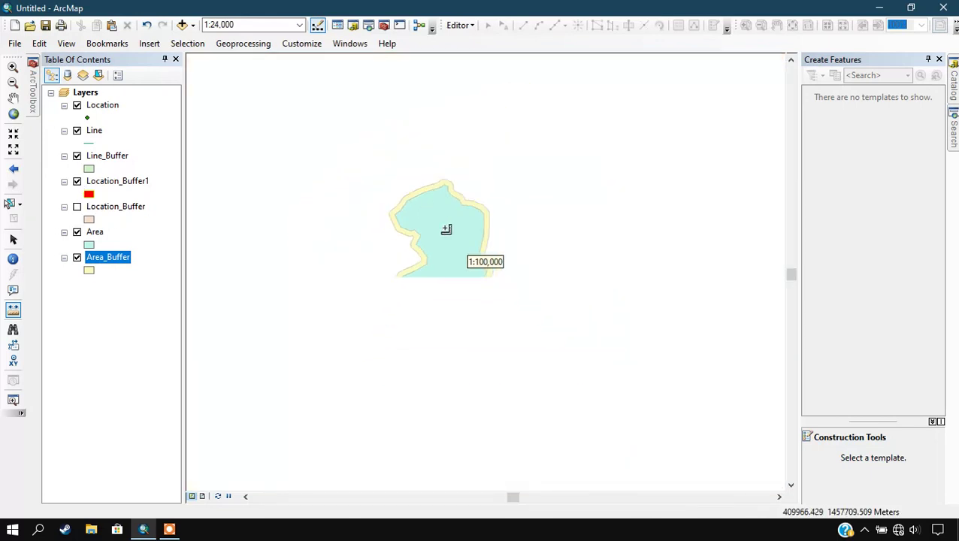
{"action": "scroll", "coordinate": [554, 305], "scroll_direction": "up", "scroll_amount": 2}
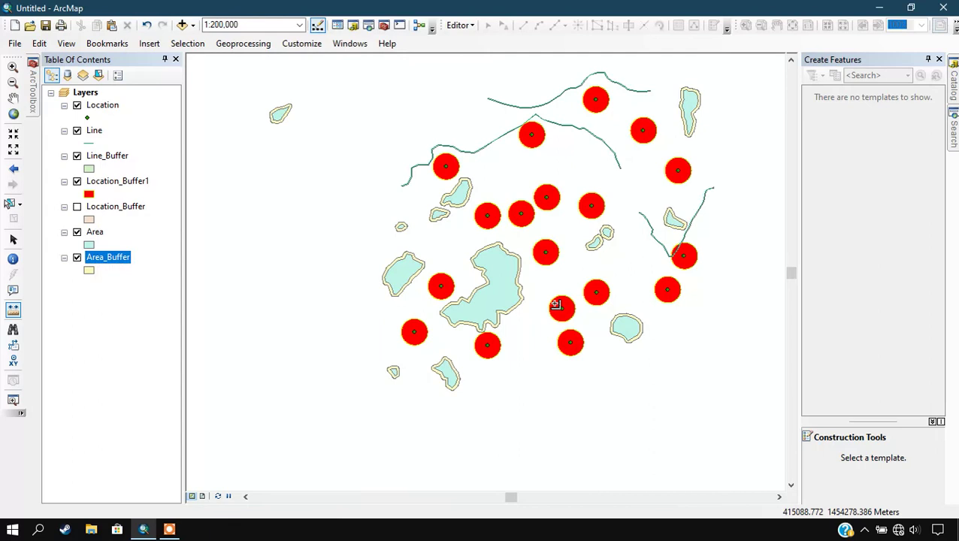
{"action": "scroll", "coordinate": [502, 147], "scroll_direction": "down", "scroll_amount": 1}
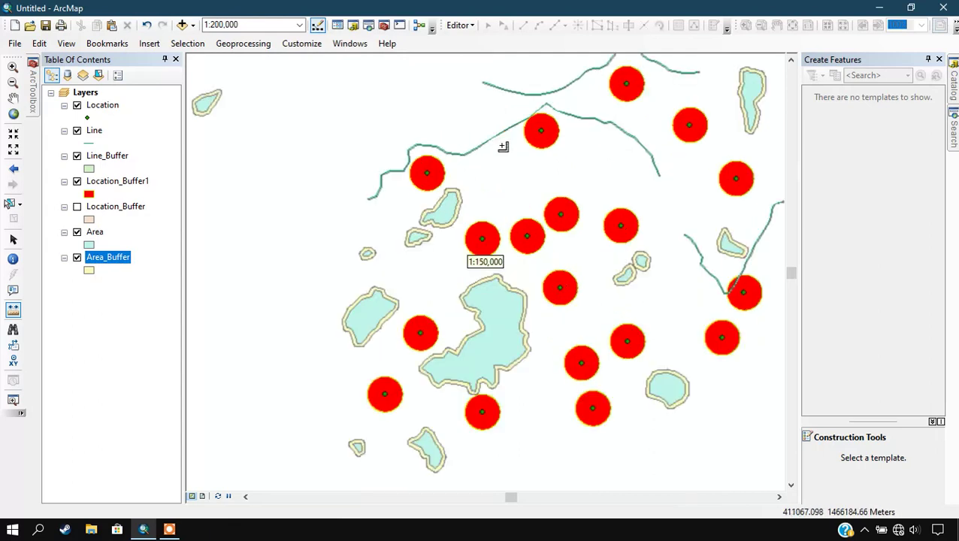
{"action": "scroll", "coordinate": [336, 165], "scroll_direction": "down", "scroll_amount": 1}
{"action": "scroll", "coordinate": [338, 167], "scroll_direction": "up", "scroll_amount": 2}
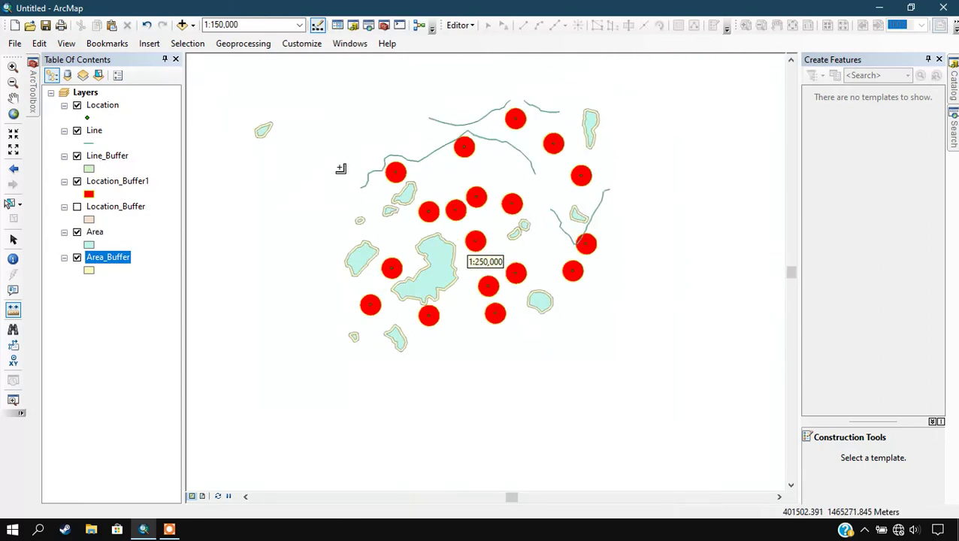